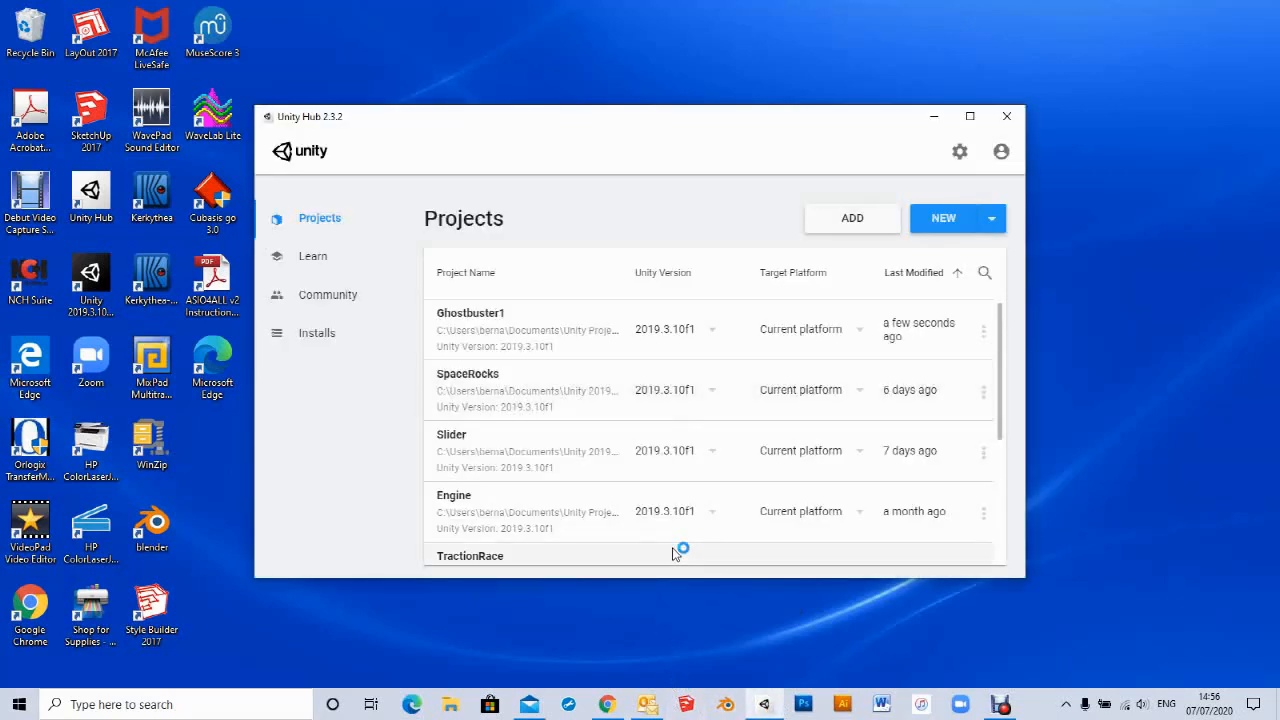
# - Create a new 3D project named GhostBuster in the Unity Projects folder
pyautogui.click(935, 220)
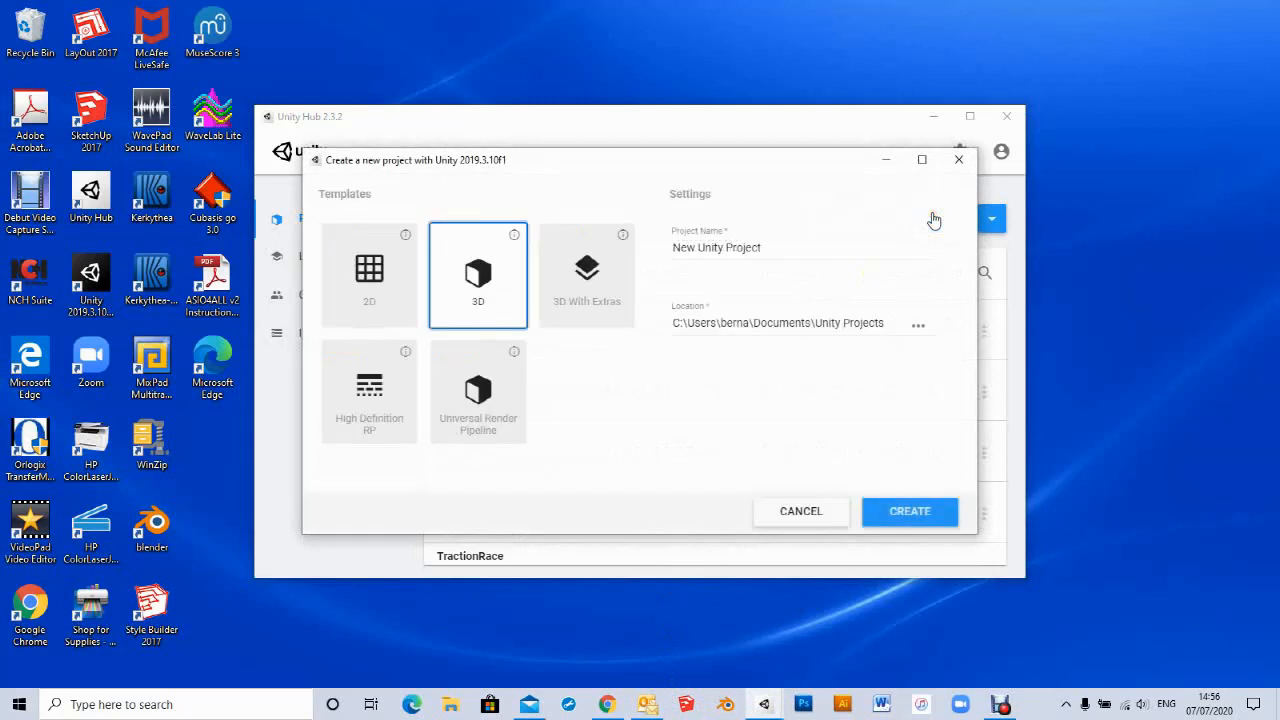
pyautogui.click(918, 331)
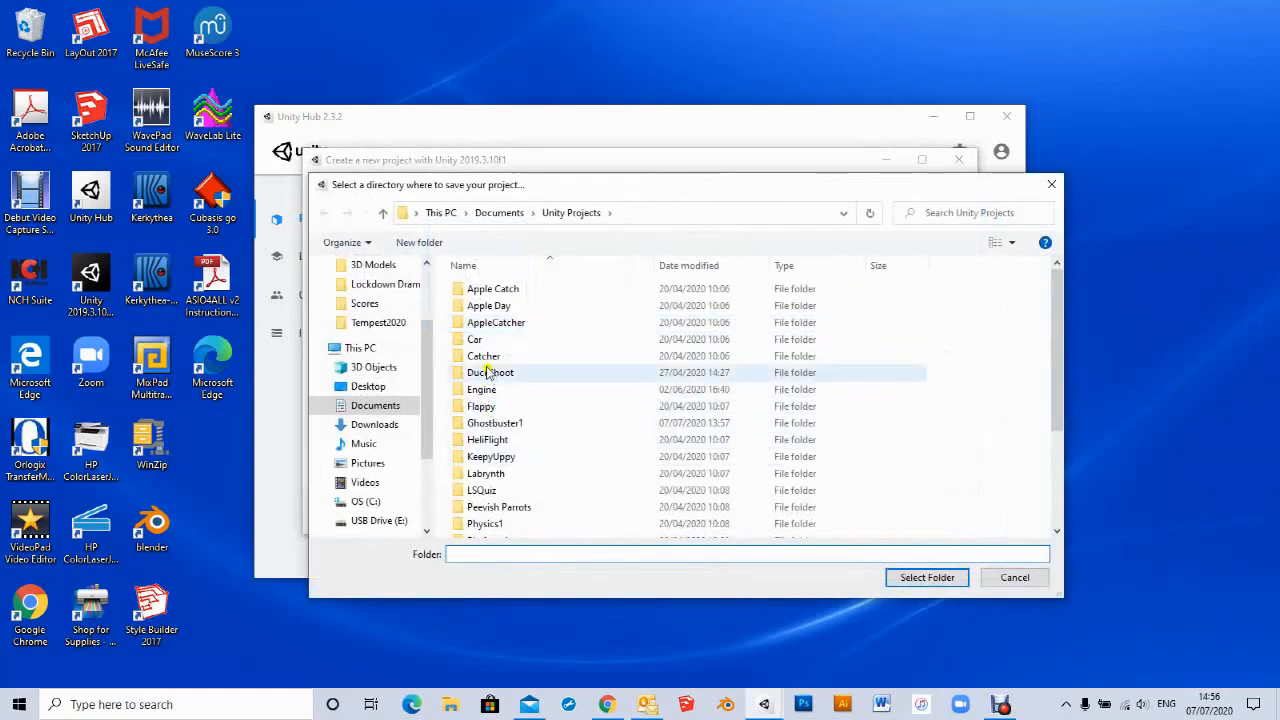
pyautogui.click(927, 577)
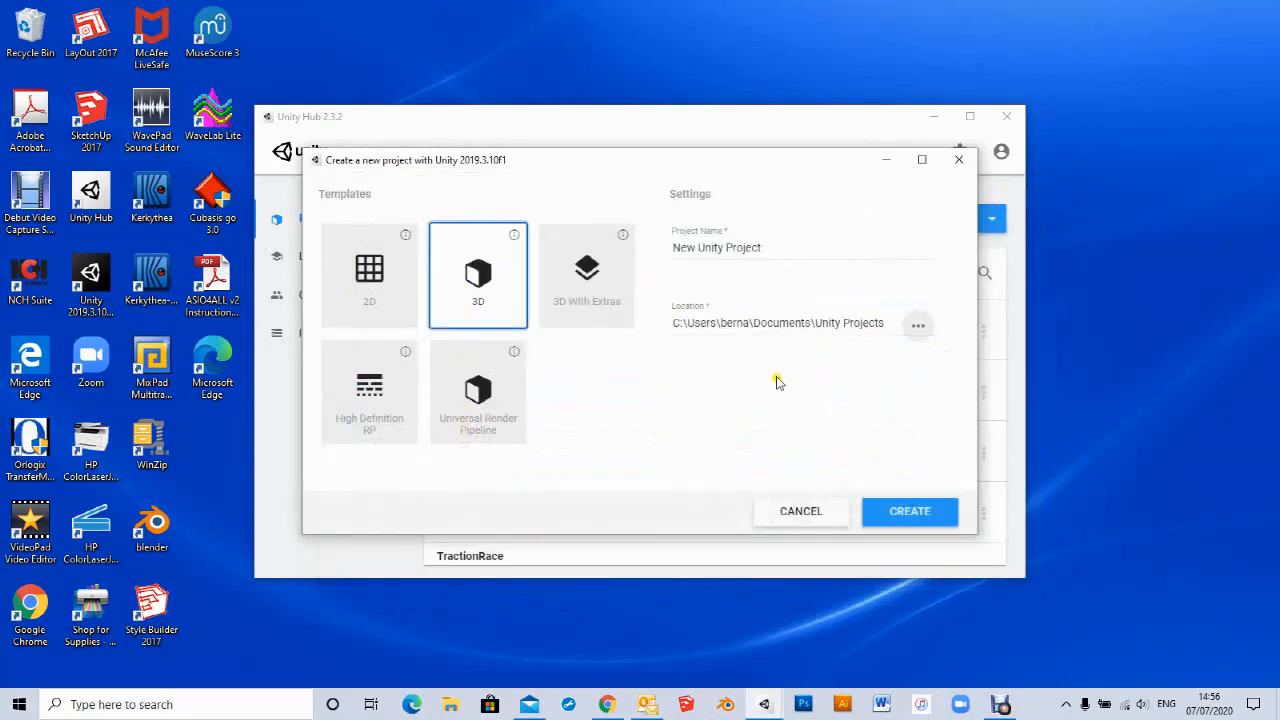
pyautogui.click(767, 247)
pyautogui.moveTo(767, 247); pyautogui.dragTo(655, 247)
pyautogui.write('G')
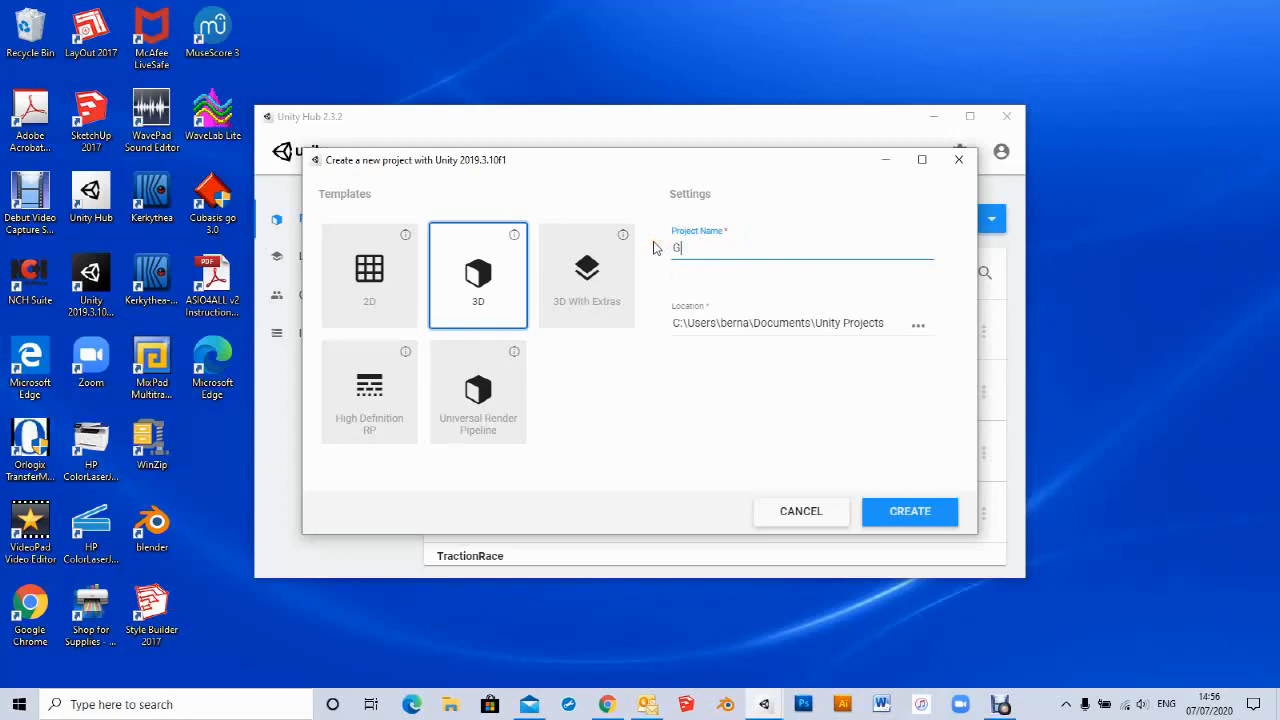
pyautogui.write('hostBuster')
pyautogui.click(890, 514)
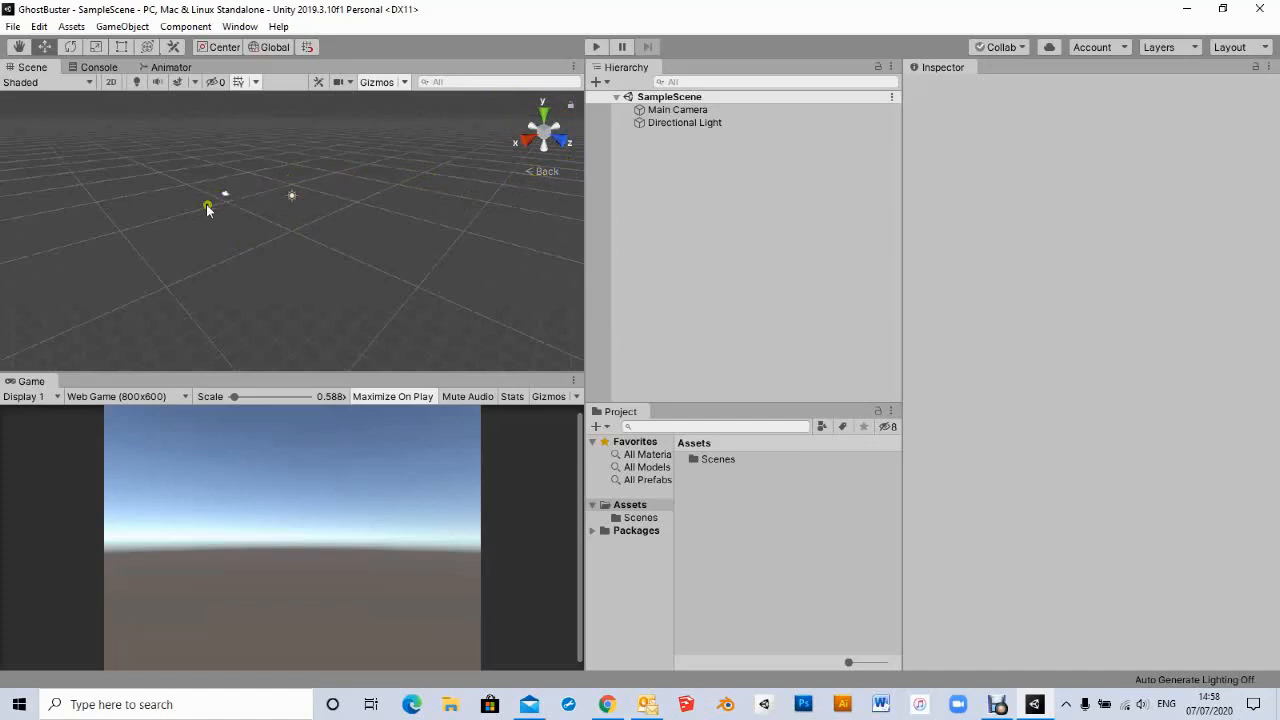
# - Examine the empty scene from different viewpoints using the orientation gizmo
pyautogui.moveTo(212, 204); pyautogui.dragTo(255, 212, button='middle')
pyautogui.keyDown('alt'); pyautogui.moveTo(321, 205); pyautogui.dragTo(254, 211); pyautogui.keyUp('alt')
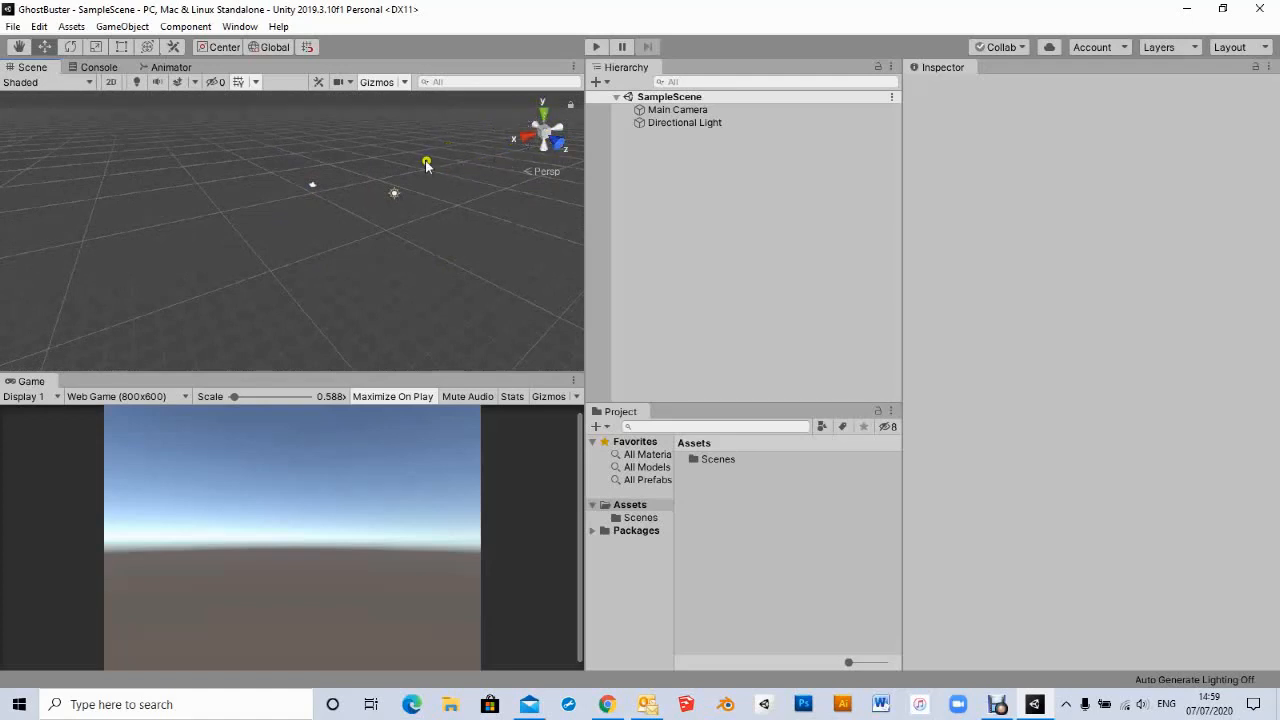
pyautogui.click(559, 148)
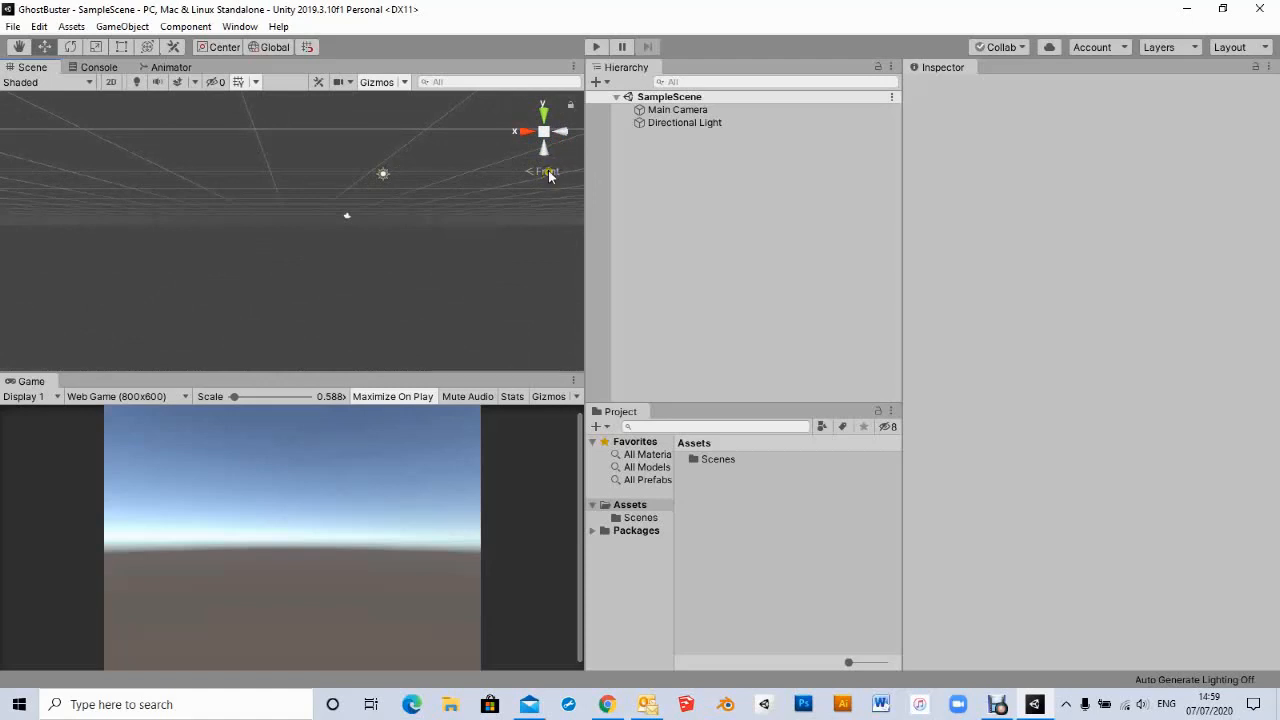
pyautogui.click(544, 117)
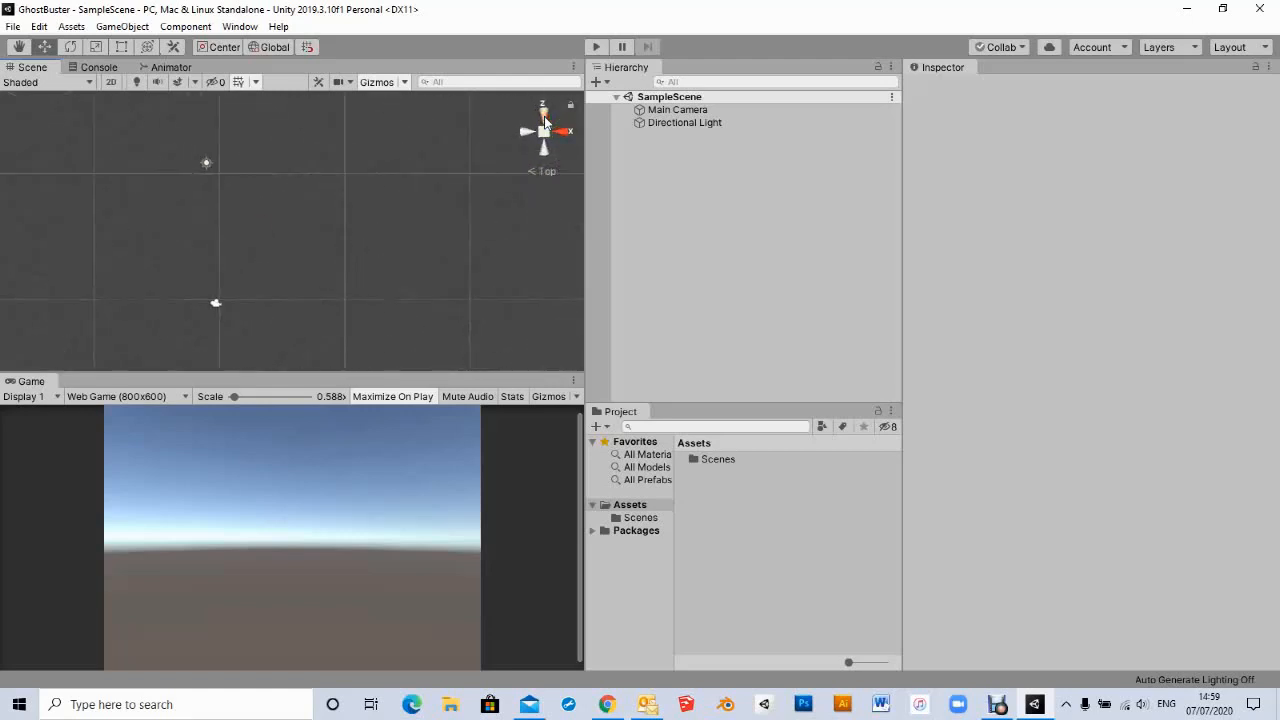
pyautogui.click(563, 132)
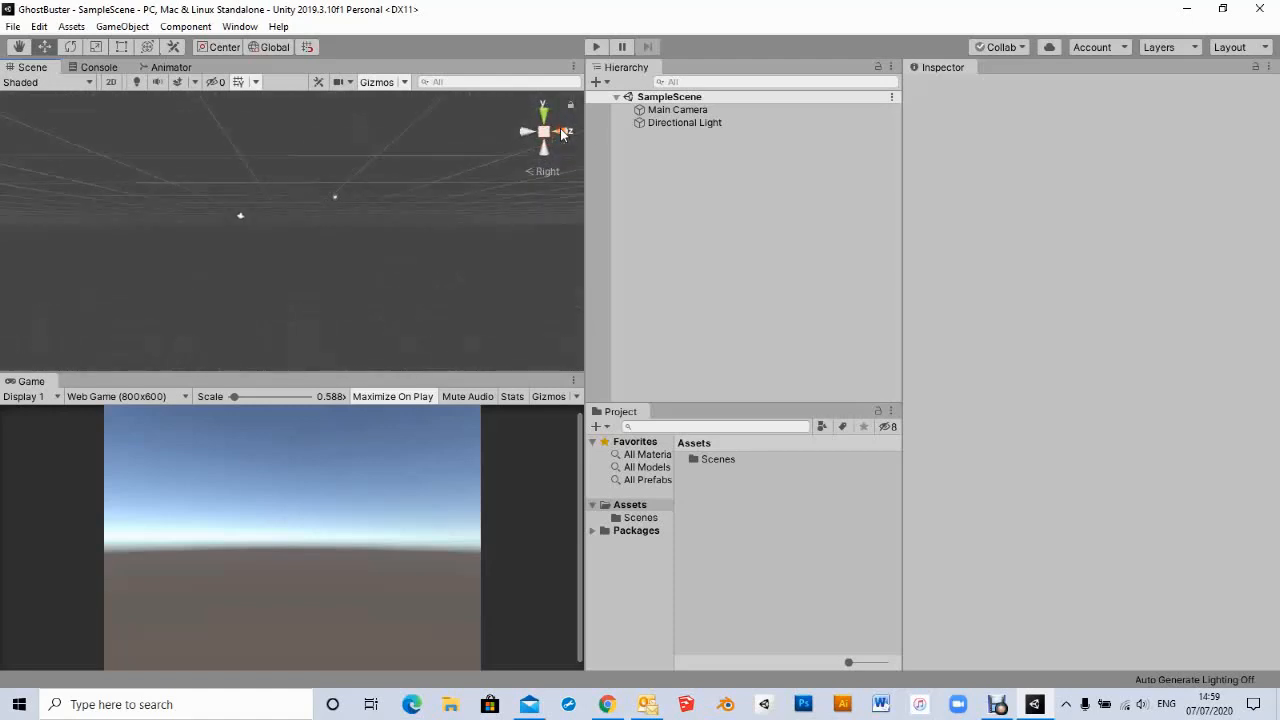
pyautogui.click(562, 132)
pyautogui.click(562, 132)
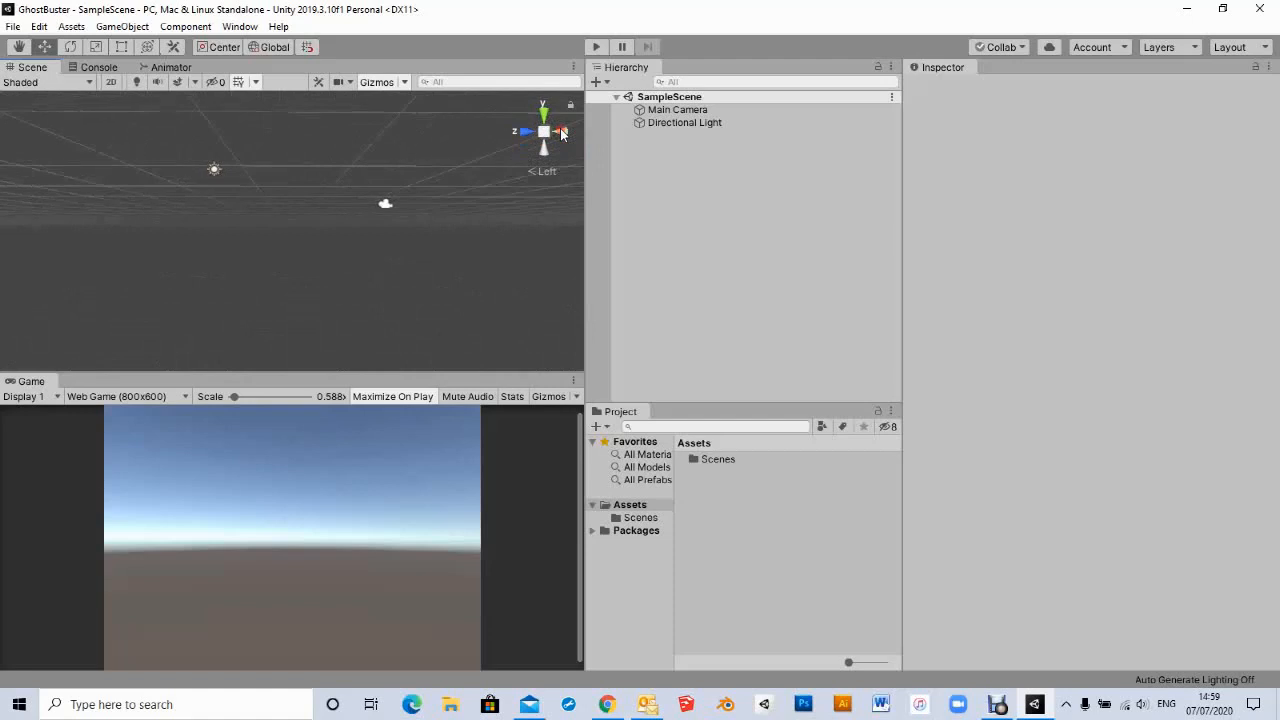
pyautogui.click(533, 176)
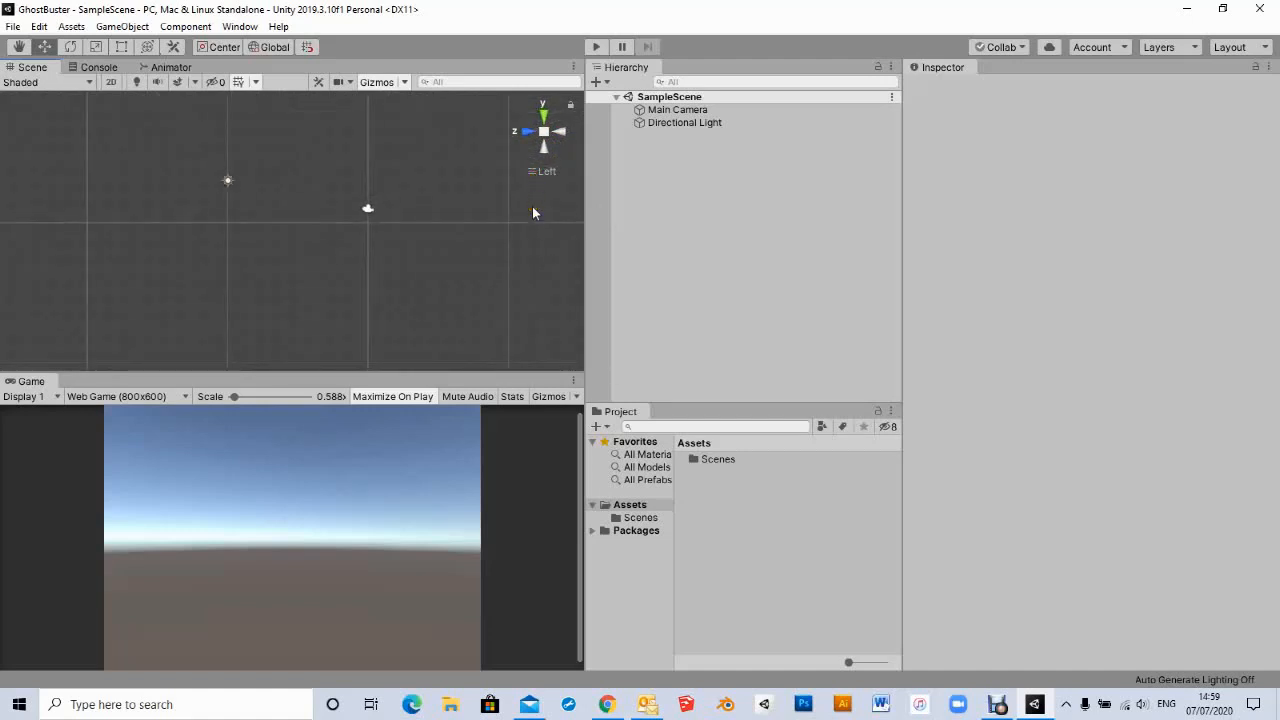
pyautogui.click(545, 117)
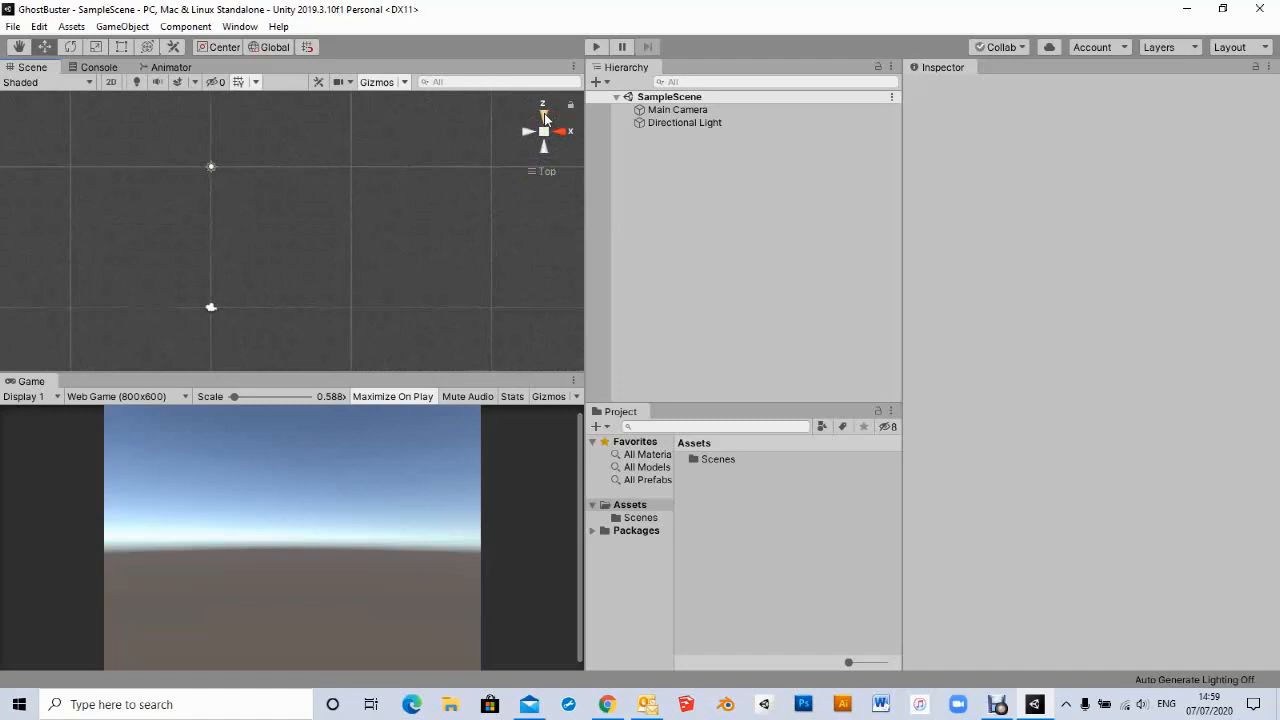
# - Inspect the properties of the Main Camera and the Directional Light
pyautogui.click(210, 309)
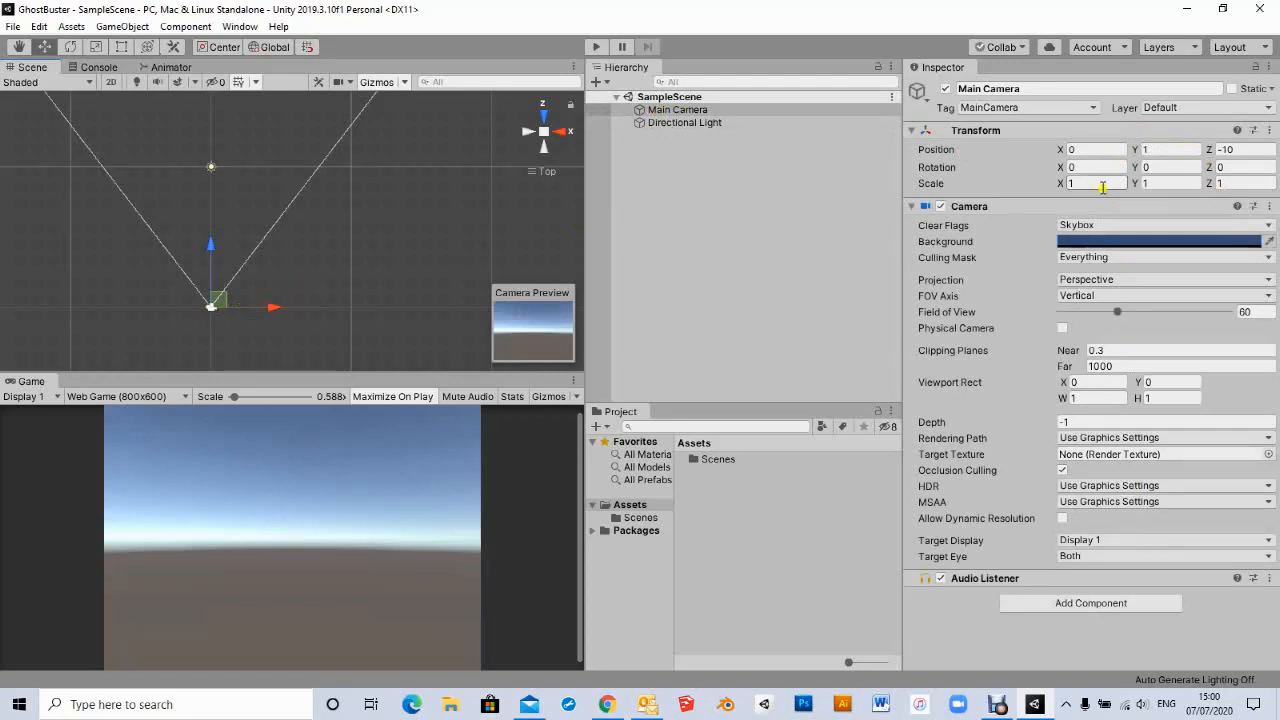
pyautogui.click(700, 124)
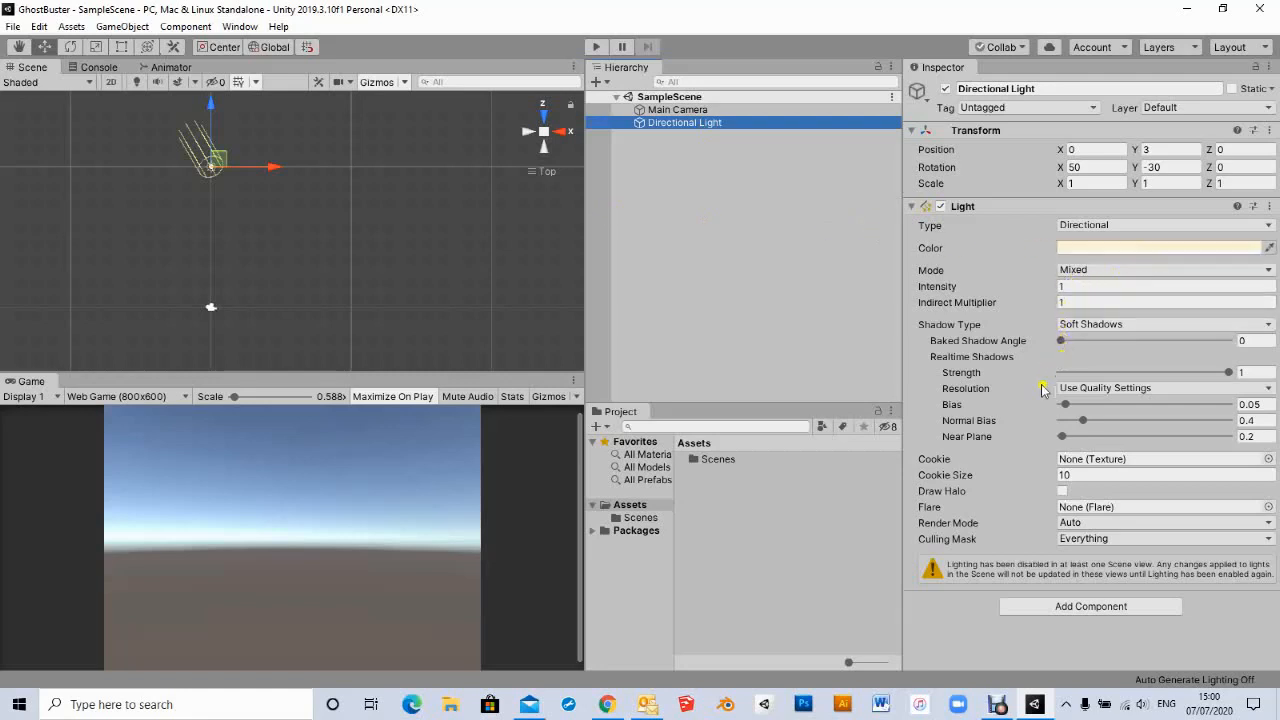
# - Examine the scene from further viewpoints, returning to a zoomed perspective view
pyautogui.moveTo(1033, 390)
pyautogui.click(530, 173)
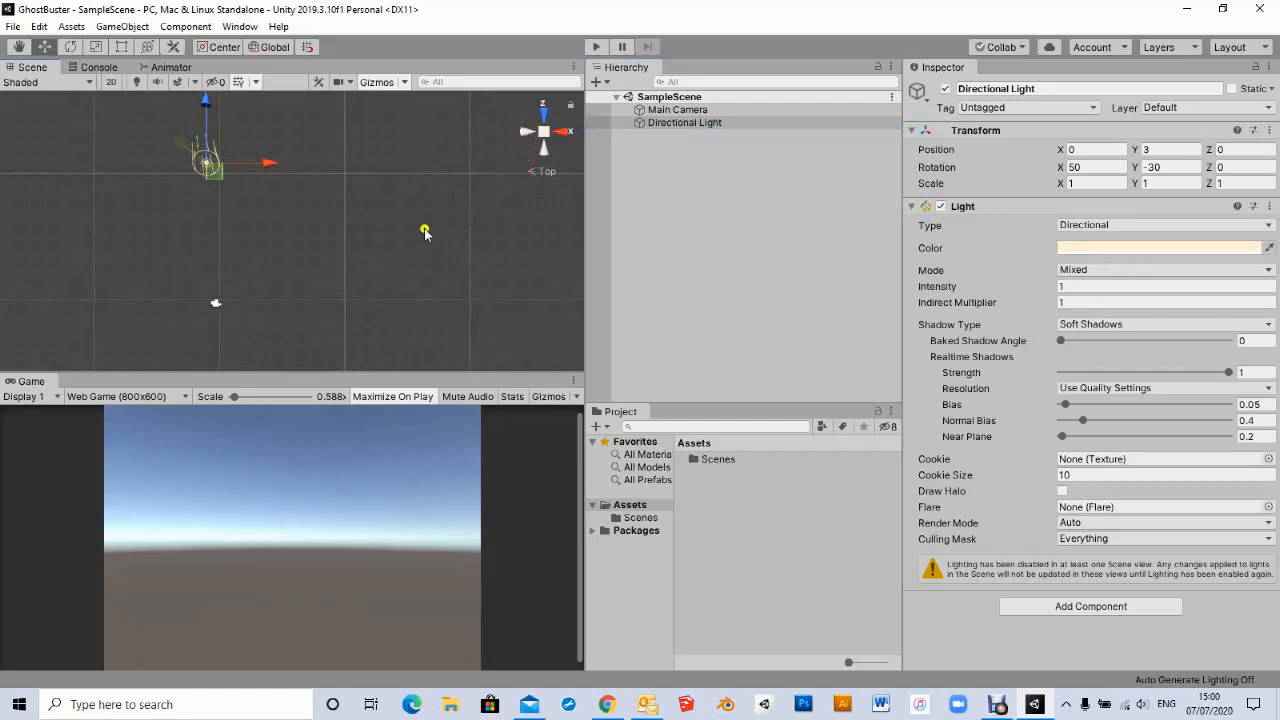
pyautogui.moveTo(422, 248); pyautogui.dragTo(445, 153, button='right')
pyautogui.moveTo(281, 266); pyautogui.dragTo(370, 245, button='right')
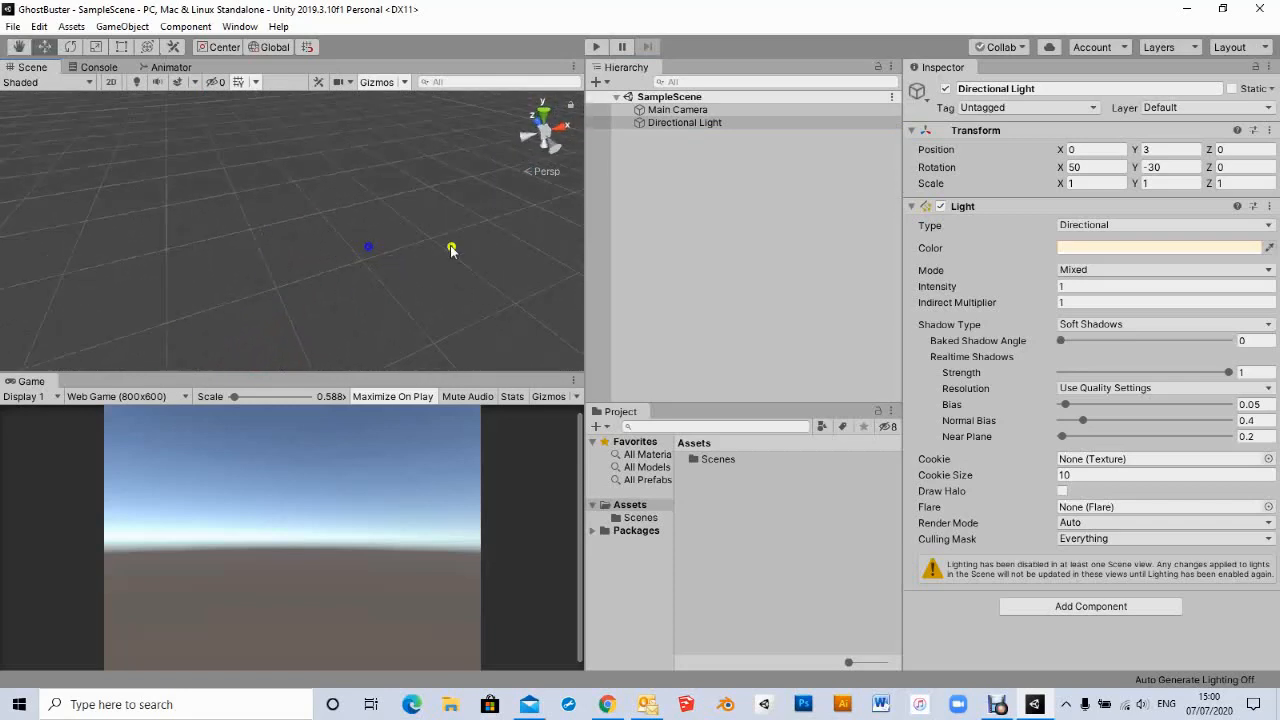
pyautogui.click(552, 172)
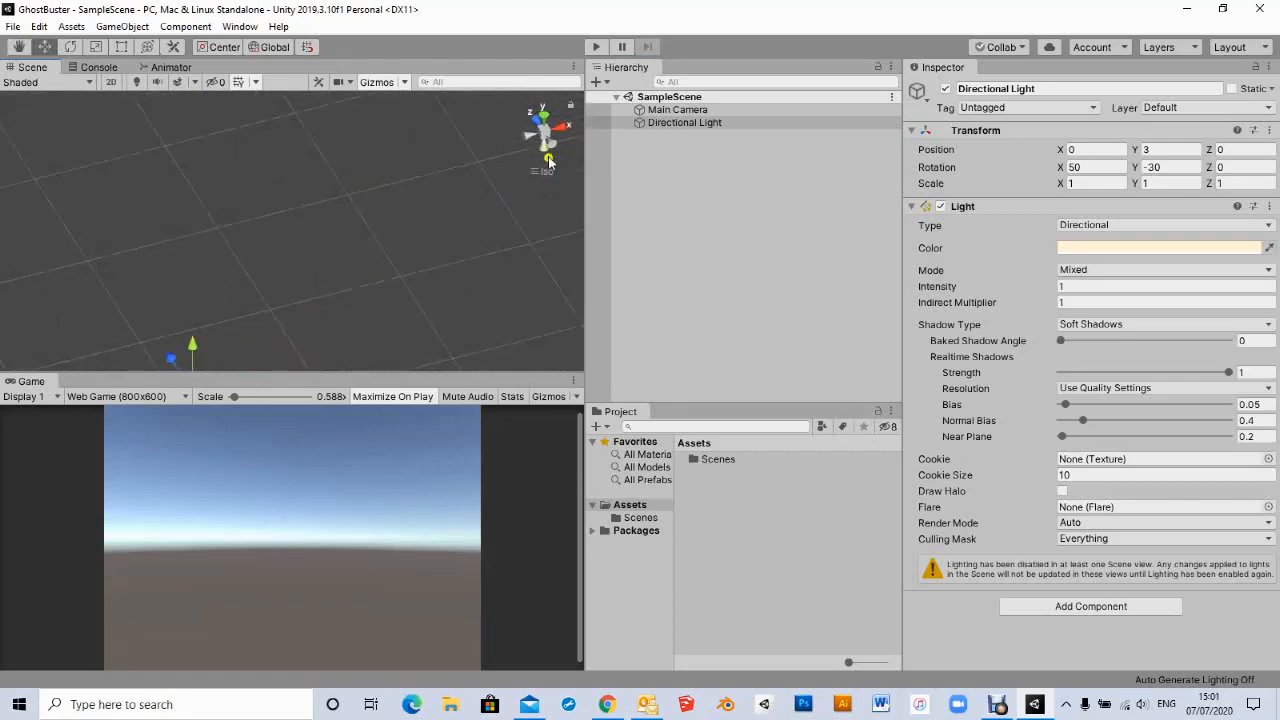
pyautogui.click(550, 140)
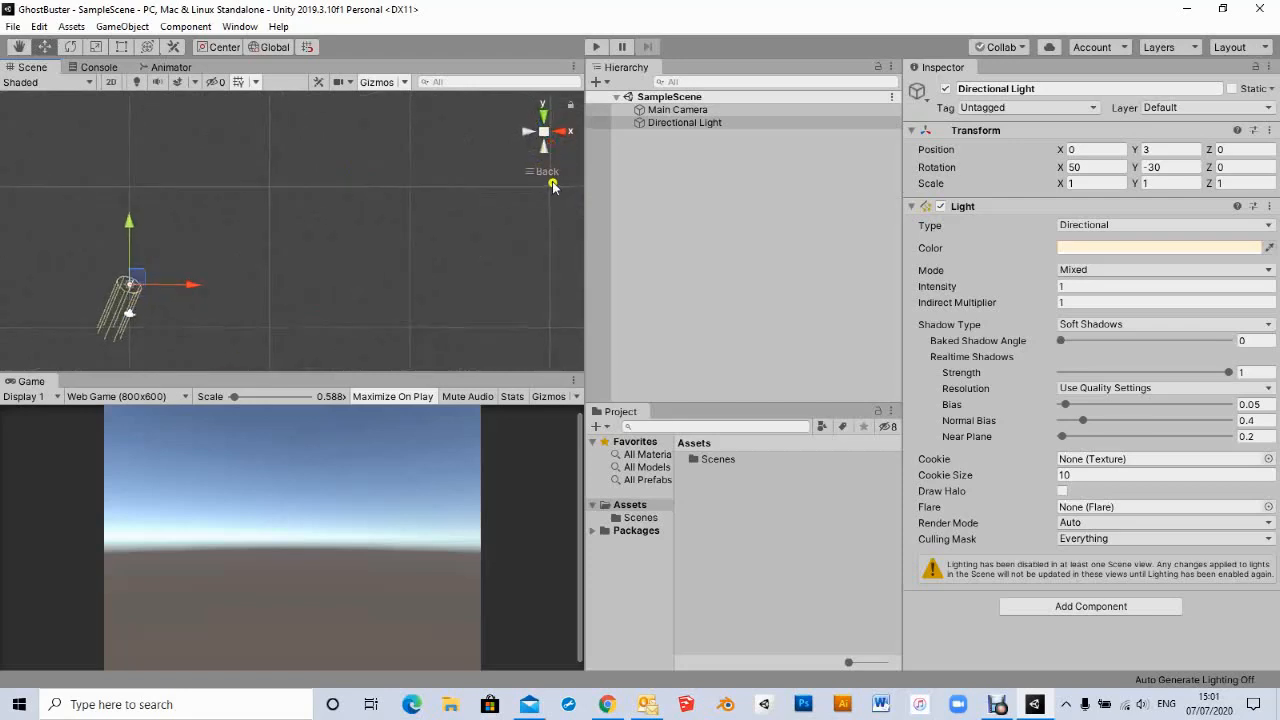
pyautogui.rightClick(550, 175)
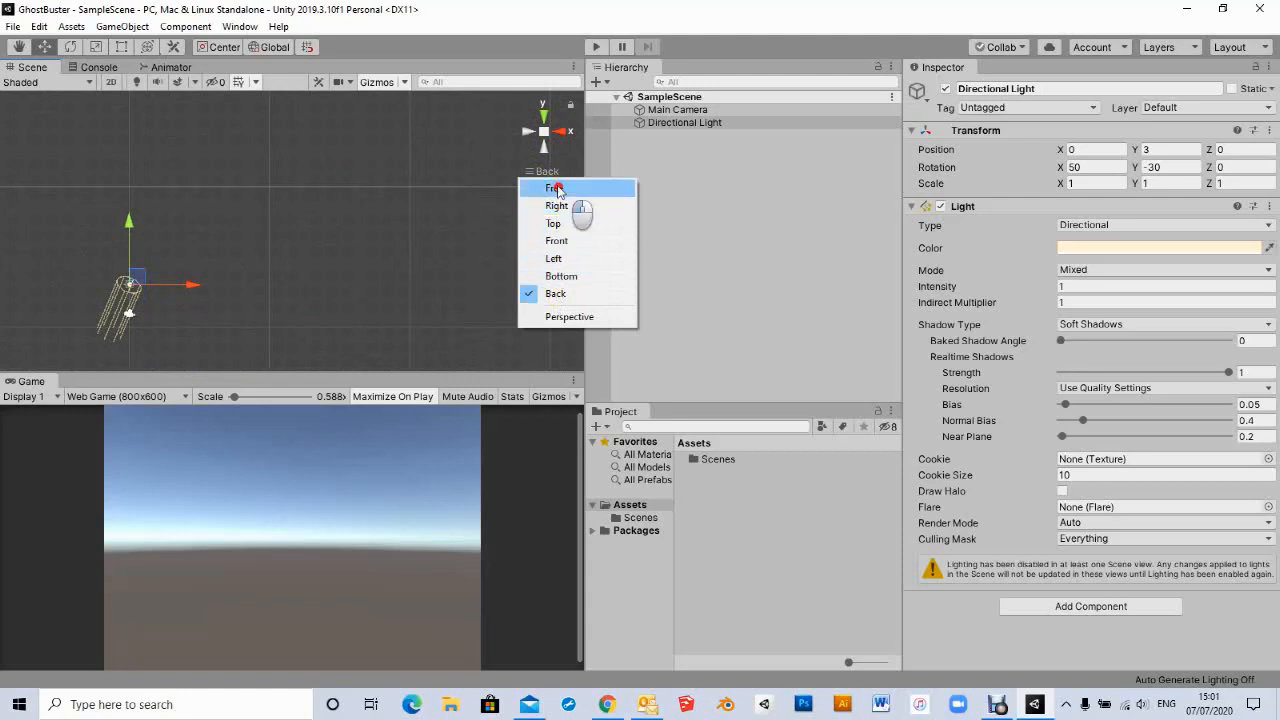
pyautogui.click(562, 192)
pyautogui.moveTo(422, 203); pyautogui.dragTo(382, 163, button='right')
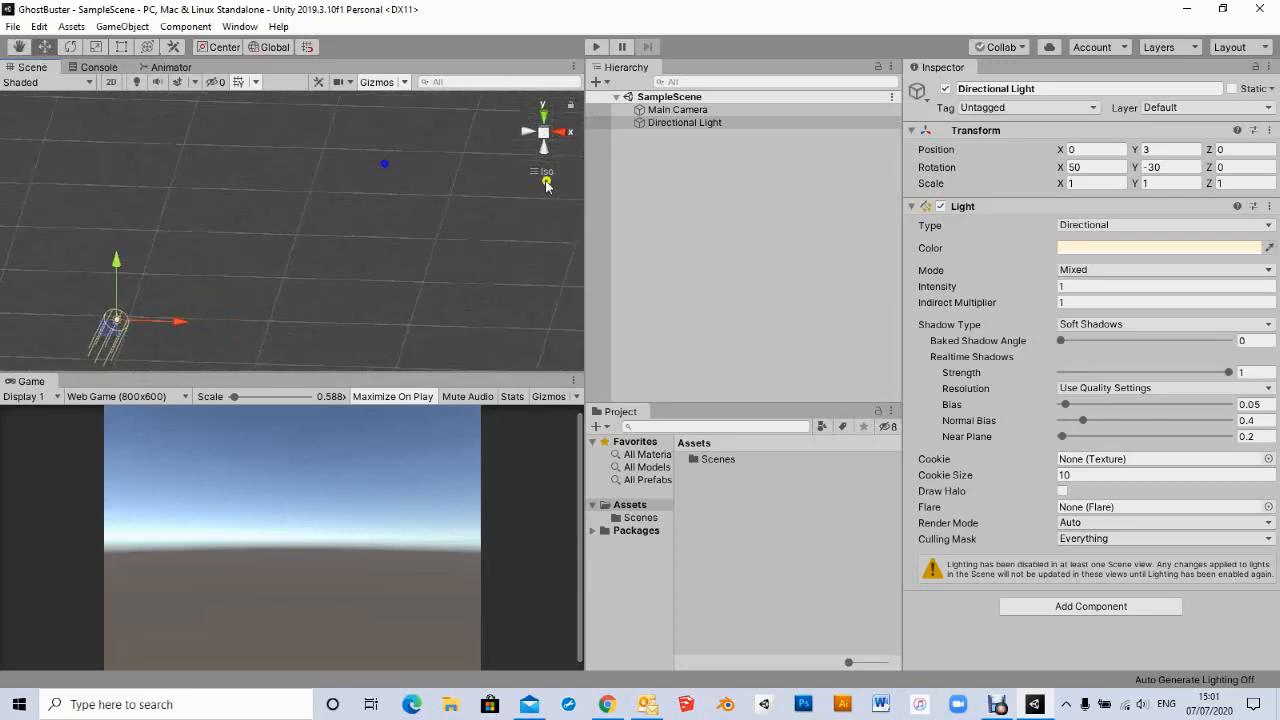
pyautogui.click(540, 172)
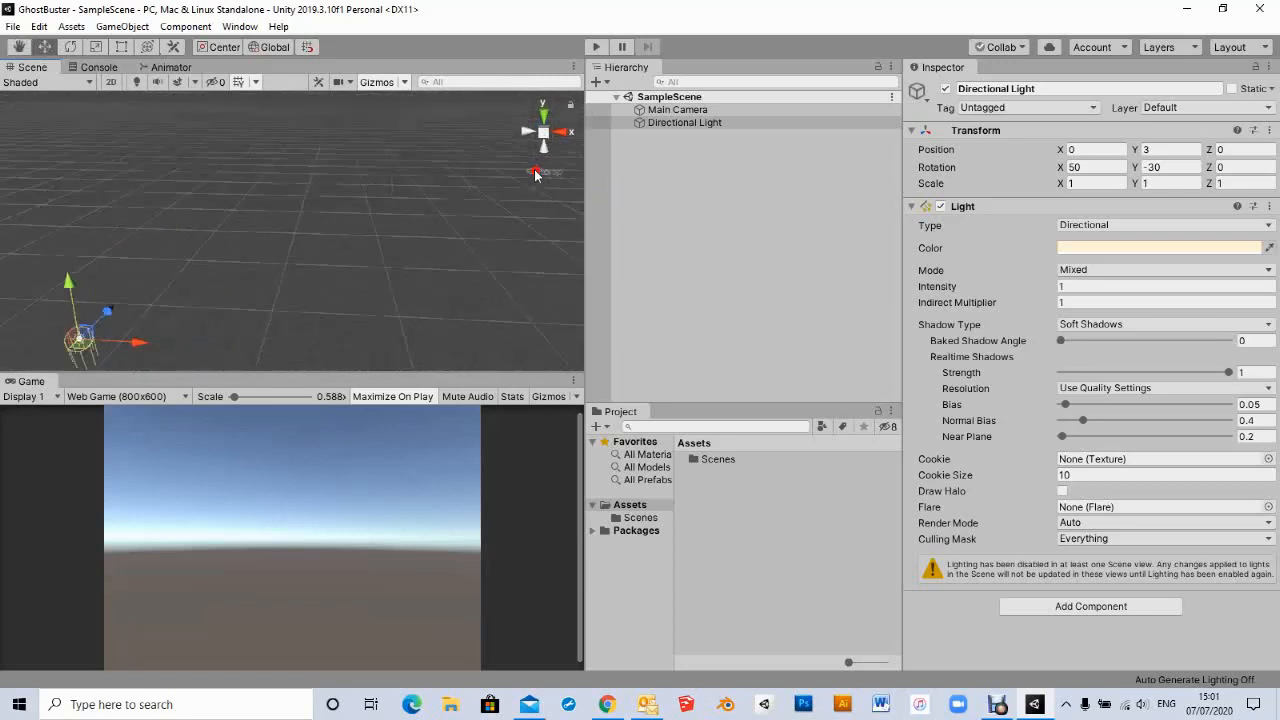
pyautogui.scroll(-3, 318, 264)
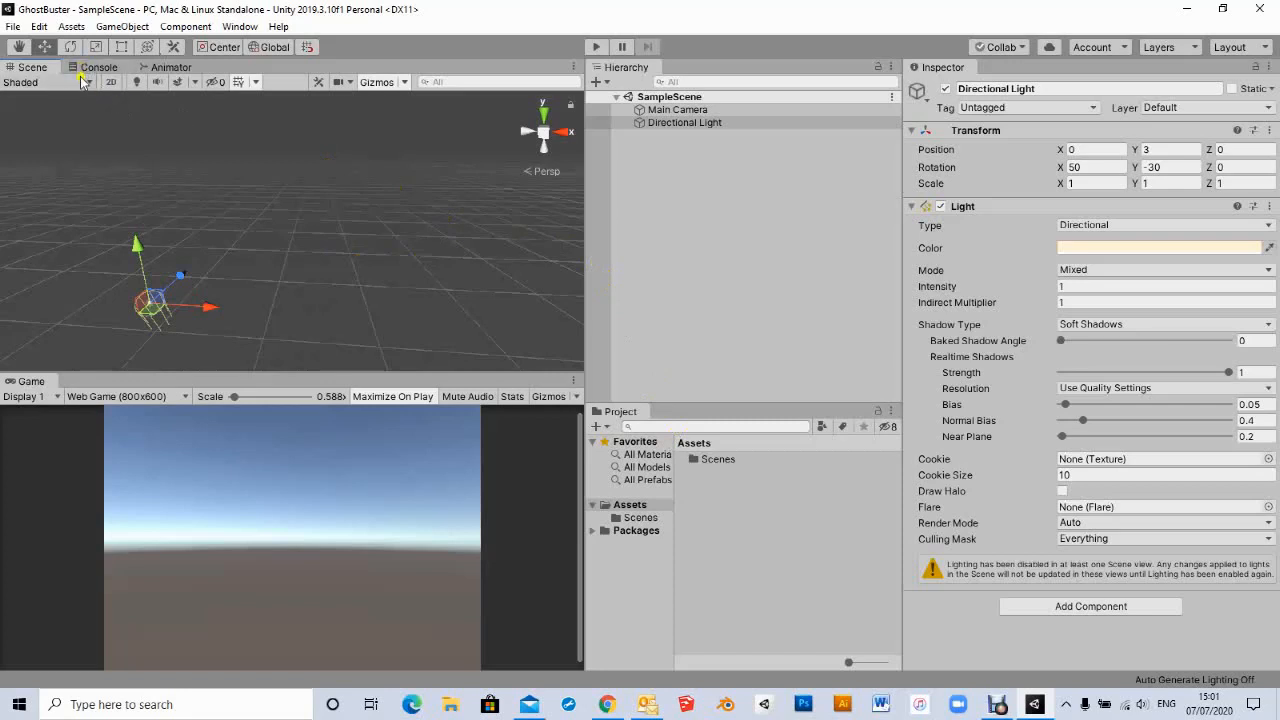
# - Import the custom package GhostBusters.unitypackage from the 3D Models folder with all its items
pyautogui.click(72, 28)
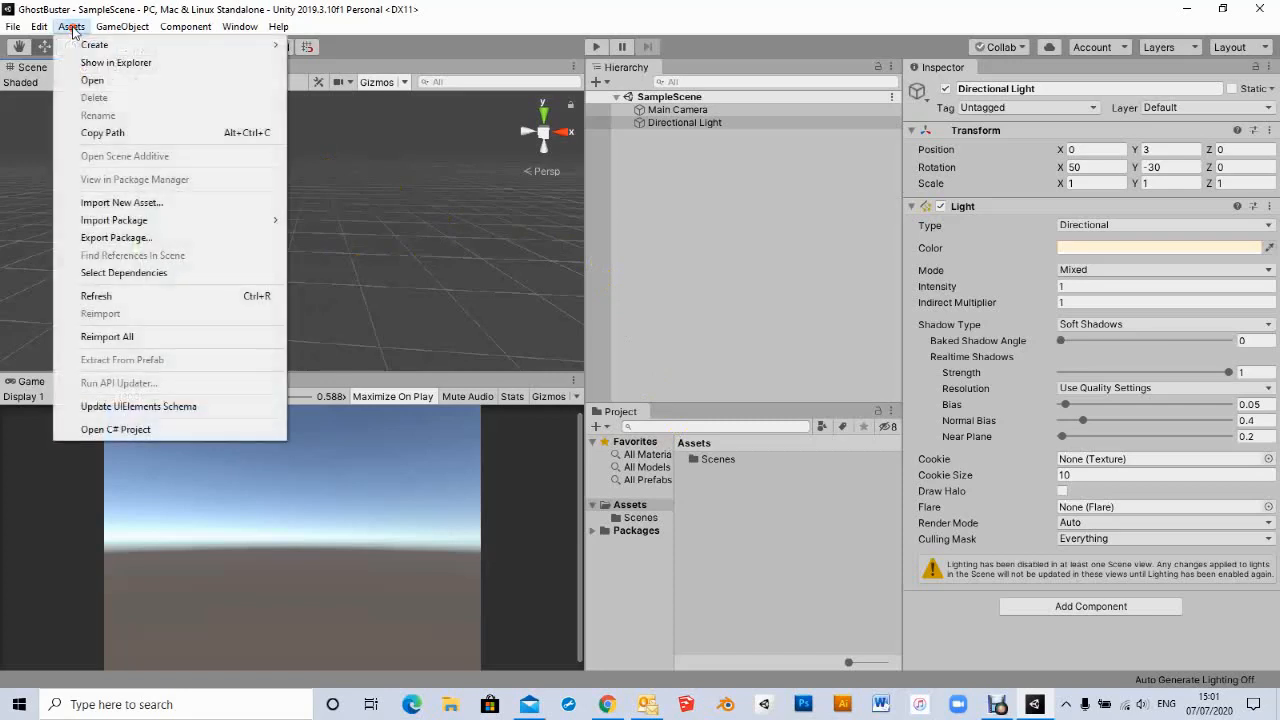
pyautogui.moveTo(115, 221)
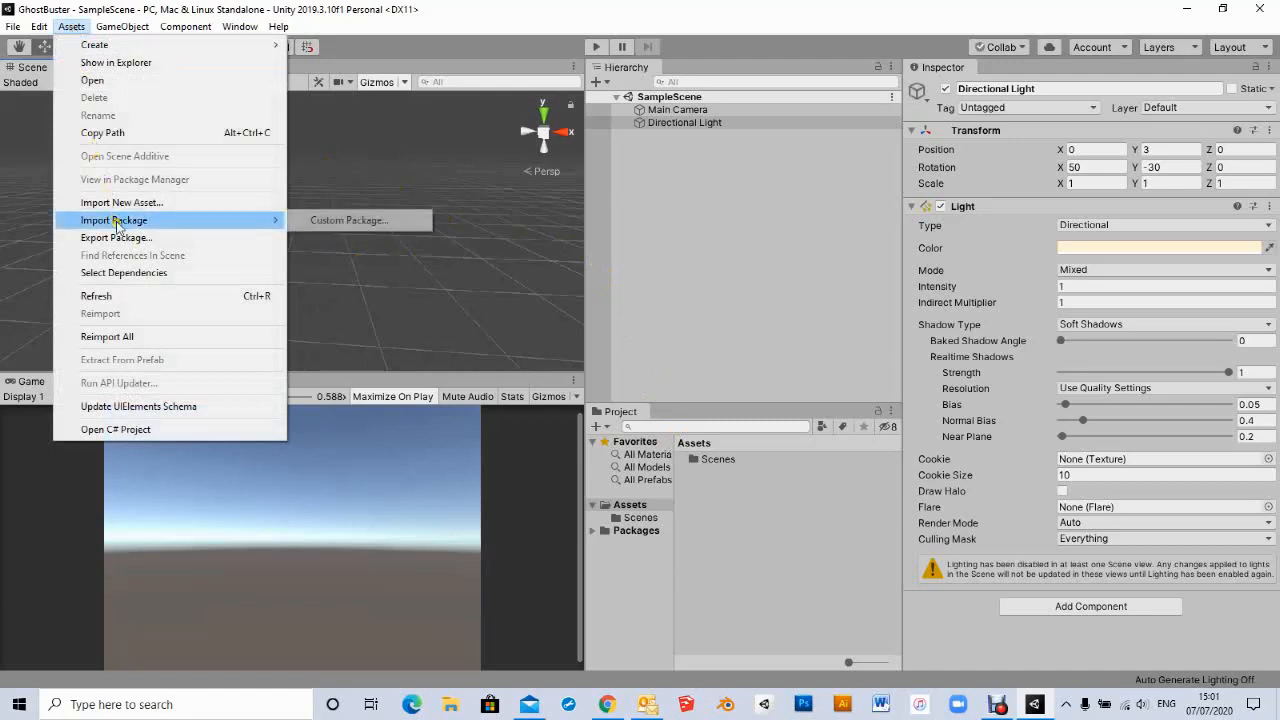
pyautogui.click(350, 220)
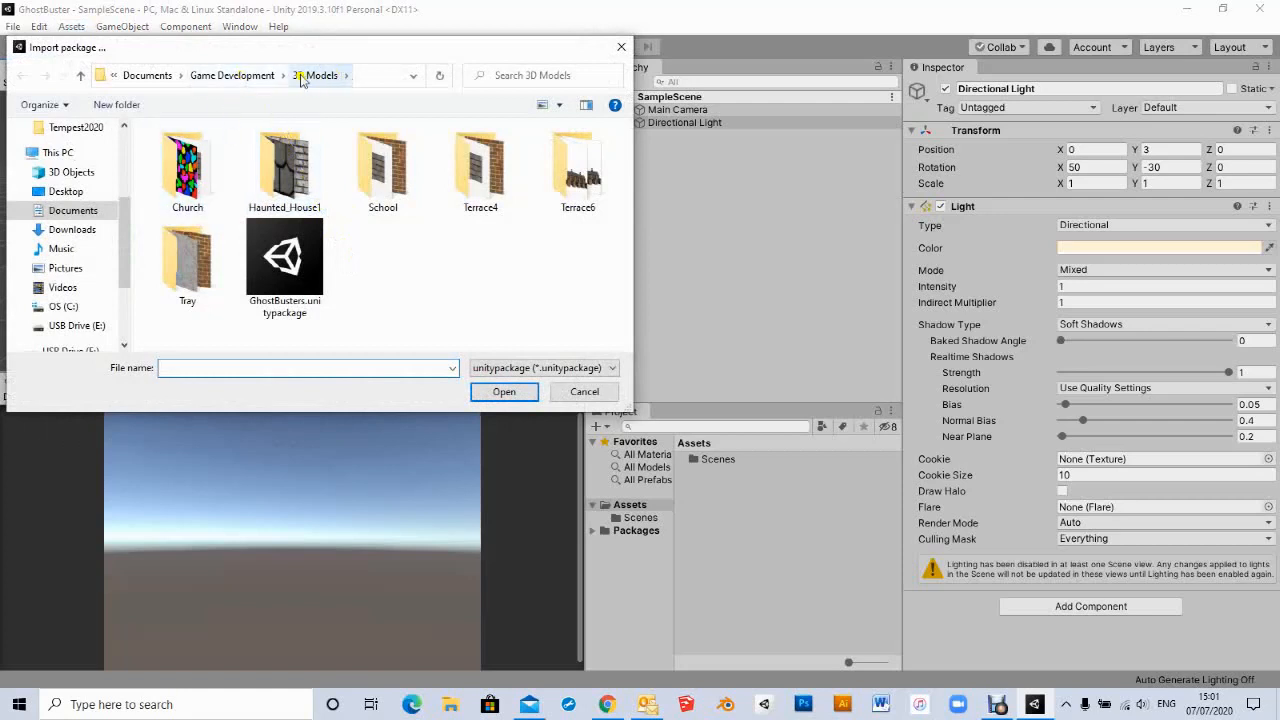
pyautogui.click(283, 263)
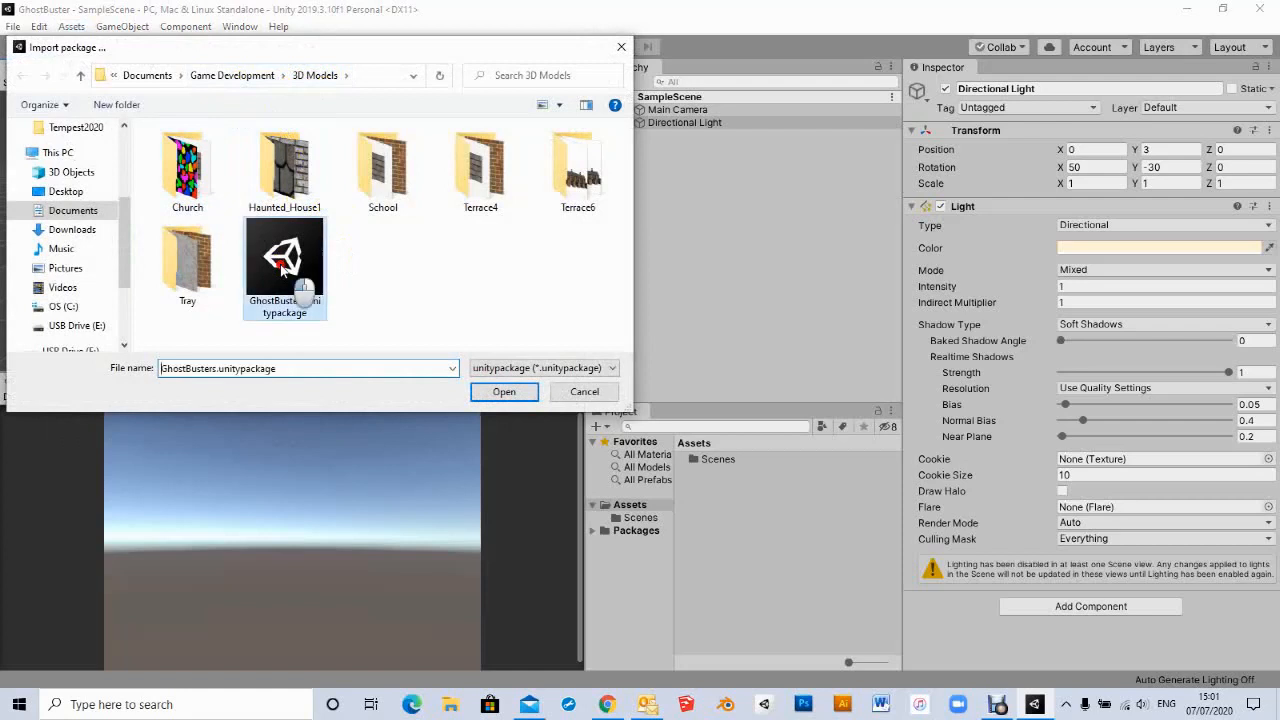
pyautogui.click(505, 393)
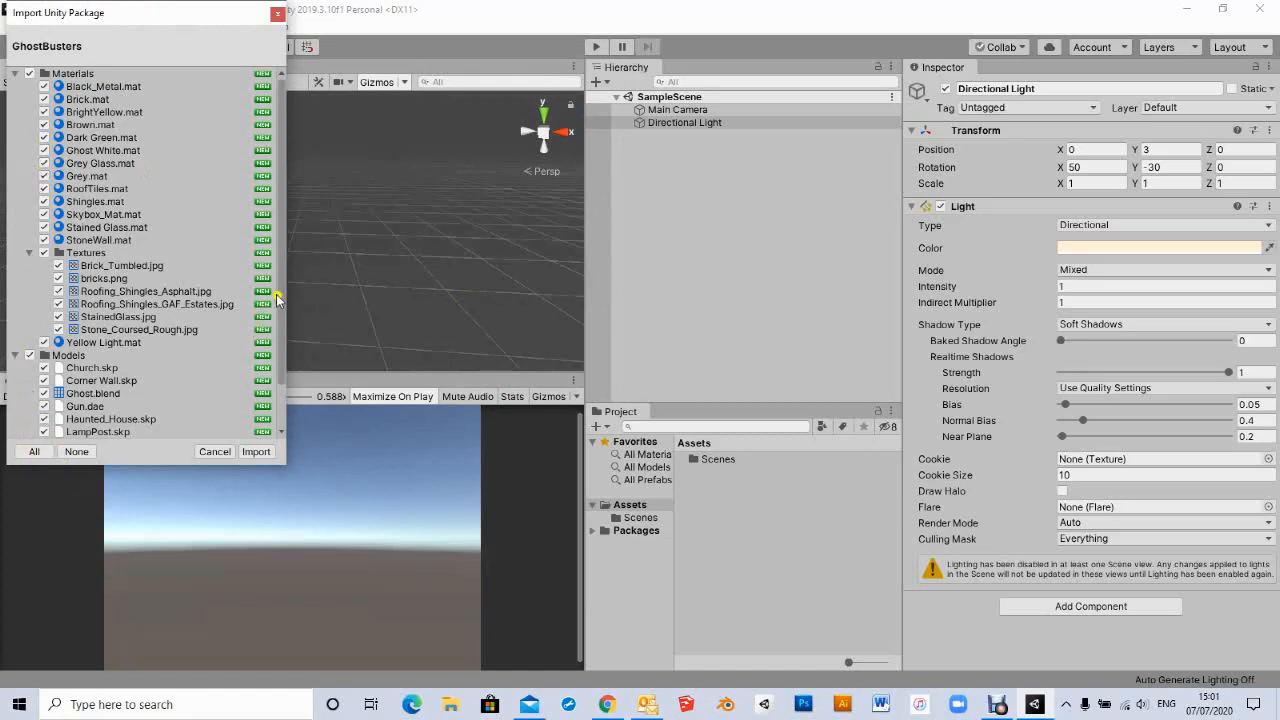
pyautogui.moveTo(280, 294); pyautogui.dragTo(281, 332)
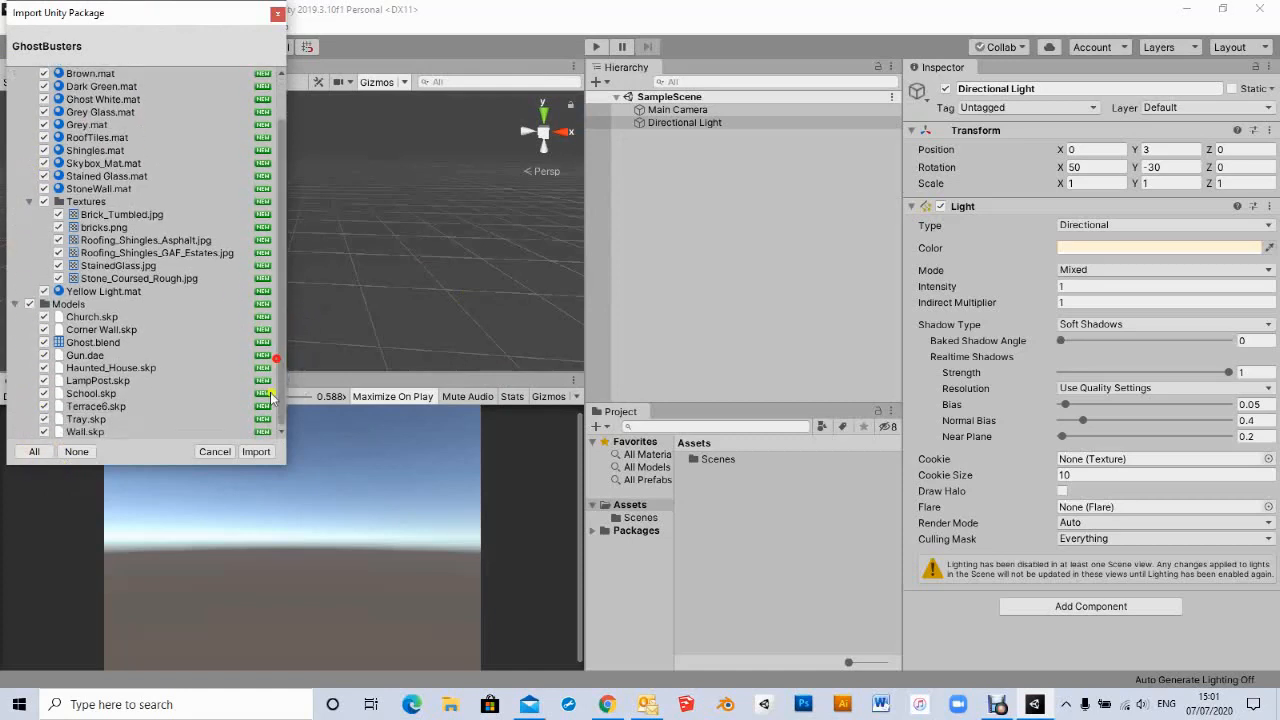
pyautogui.click(256, 451)
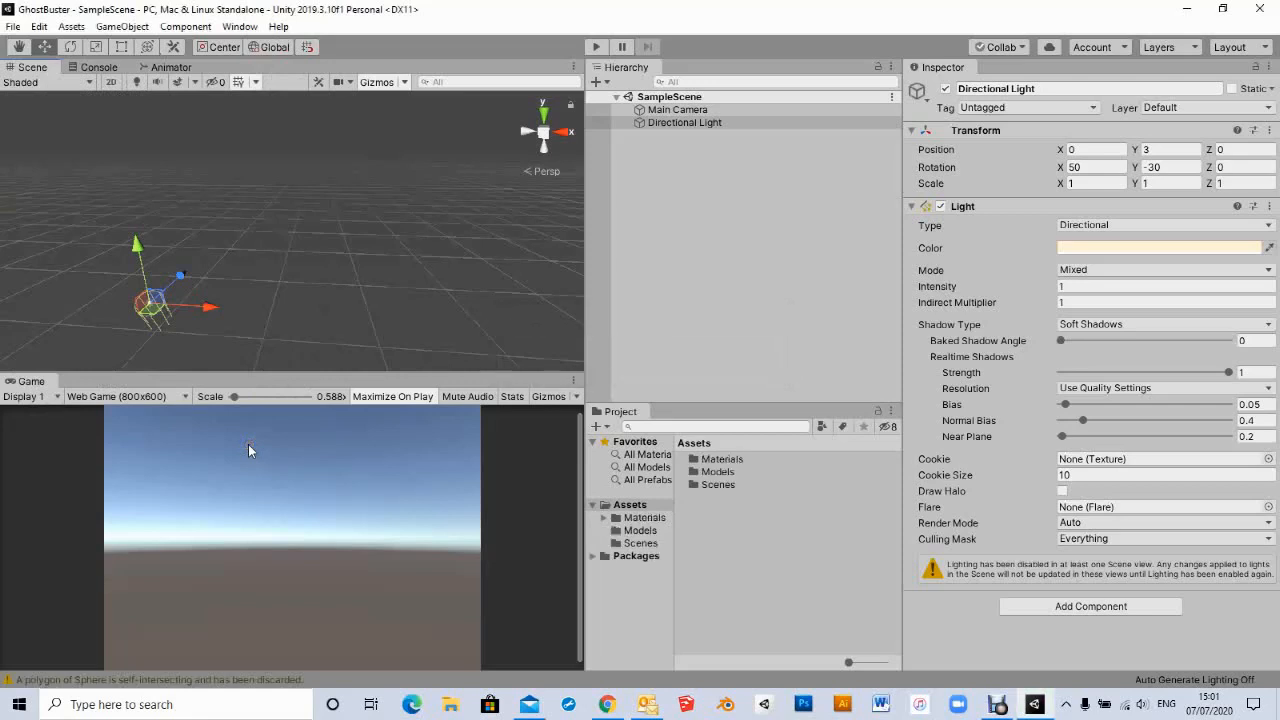
# - Browse the imported Models, Materials and Textures folders in the project assets
pyautogui.click(631, 531)
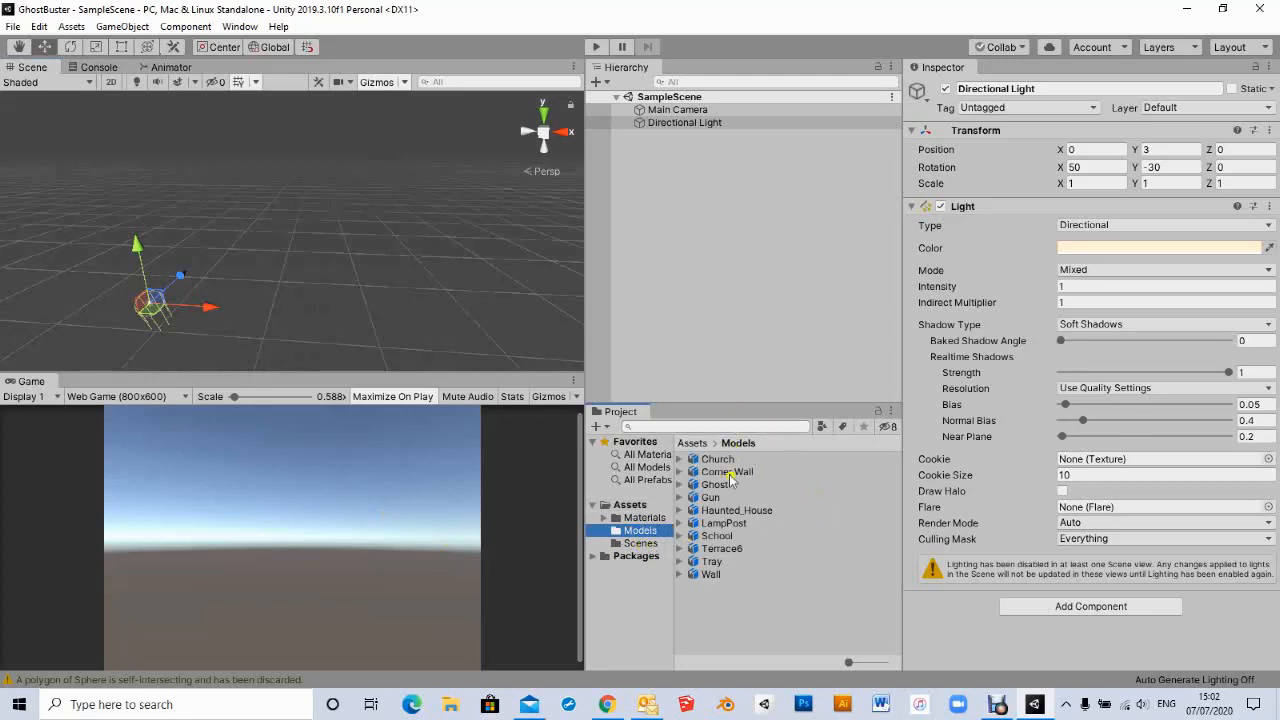
pyautogui.click(619, 519)
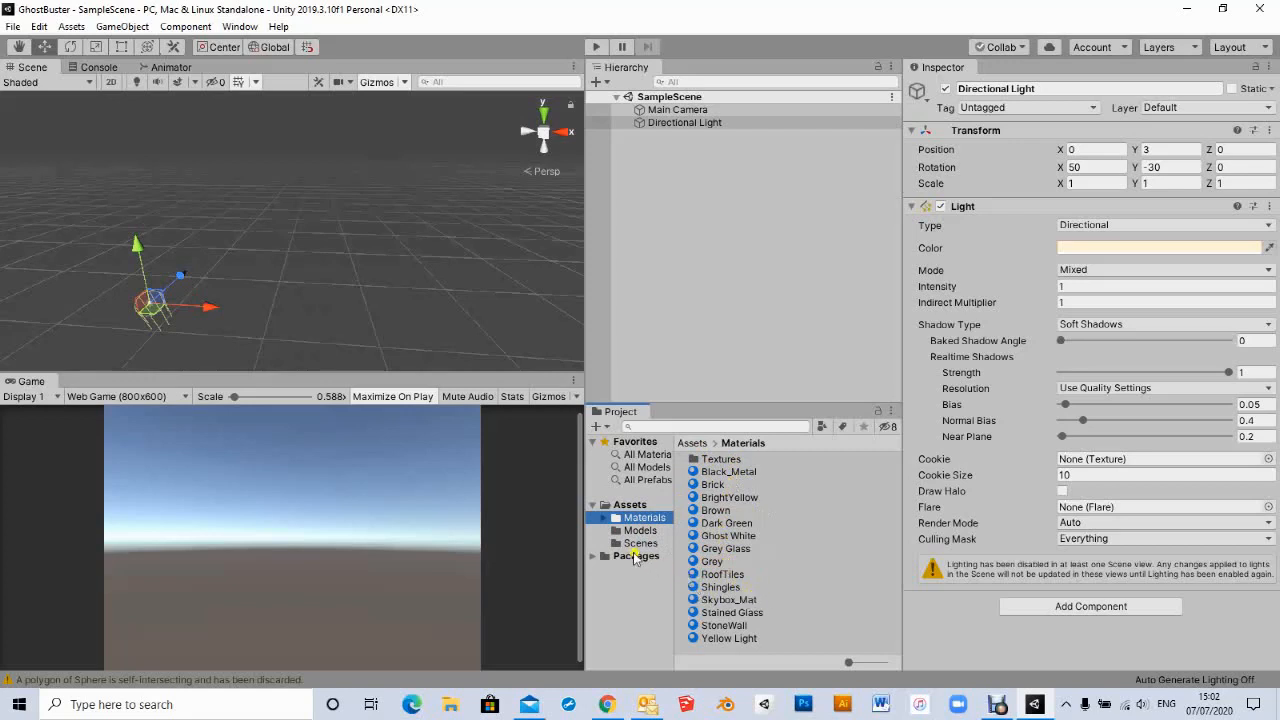
pyautogui.click(605, 519)
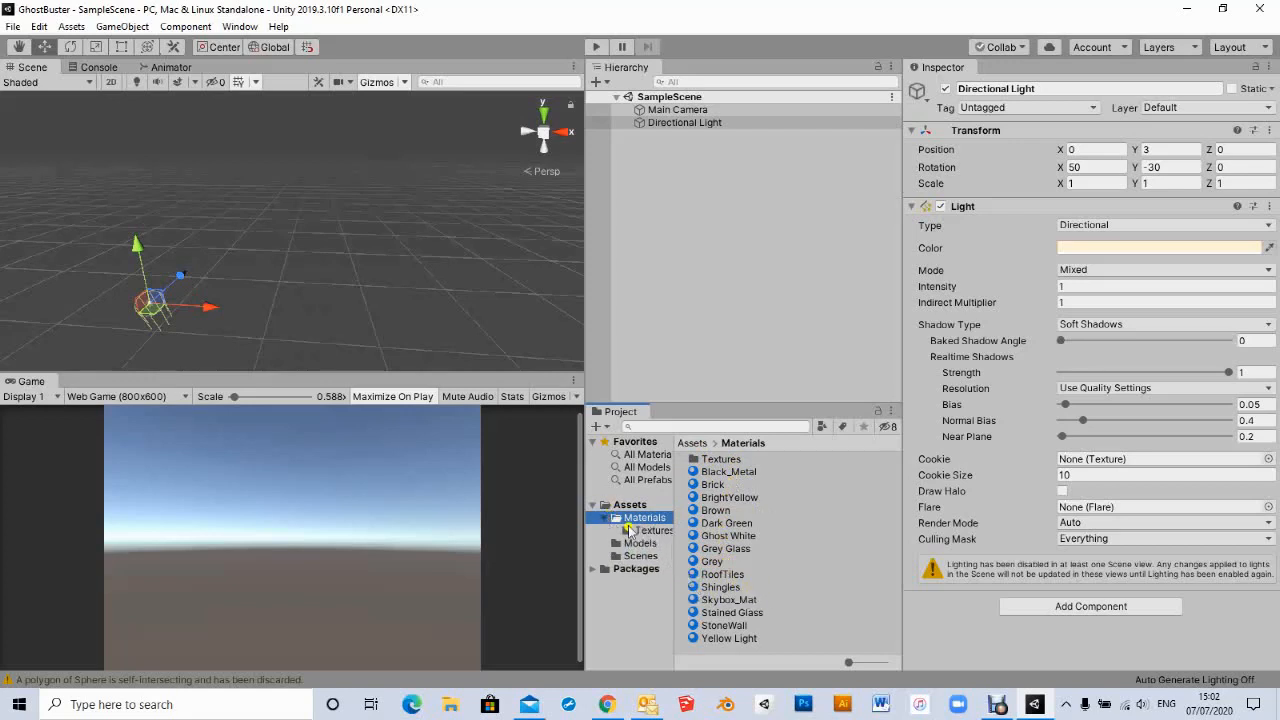
pyautogui.click(632, 535)
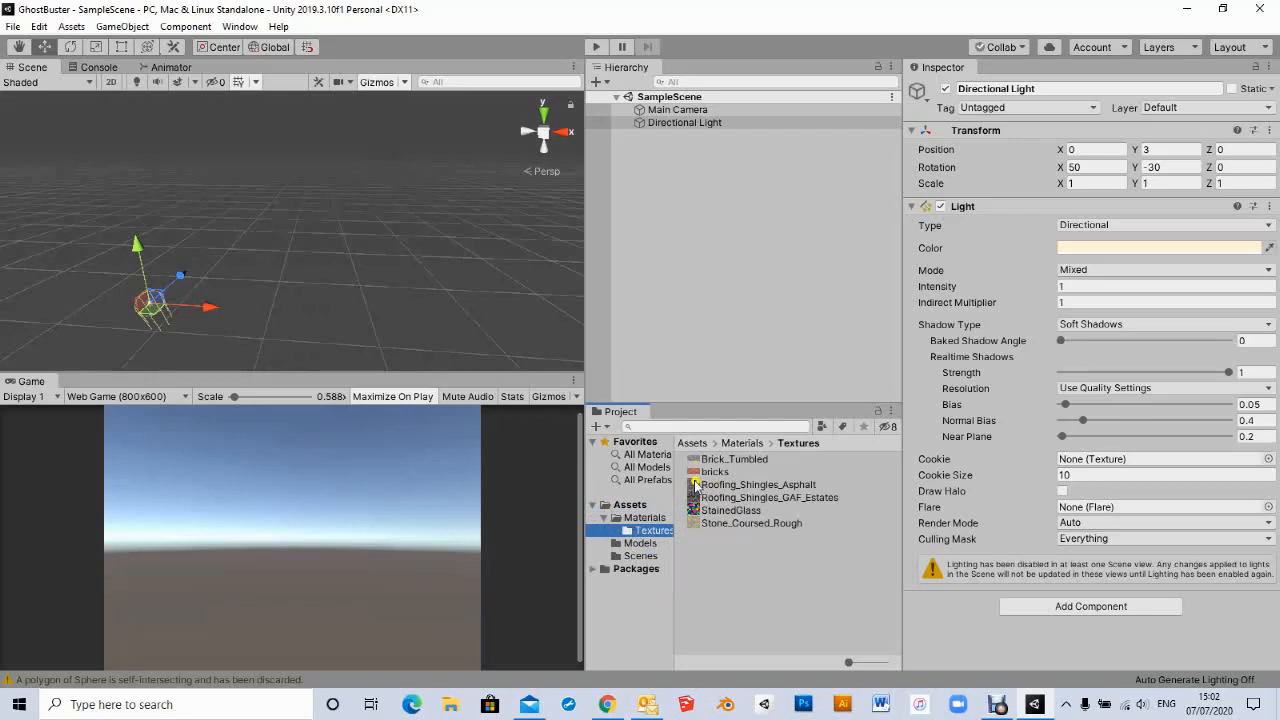
pyautogui.click(645, 518)
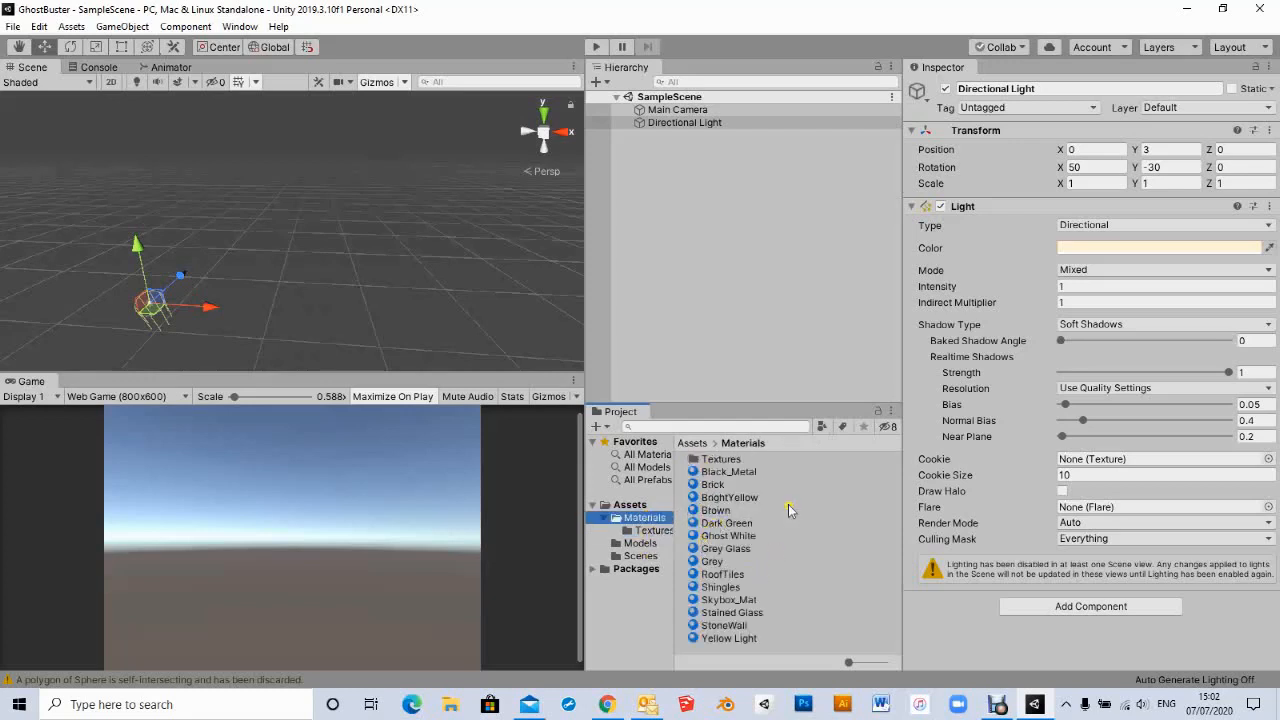
pyautogui.click(630, 544)
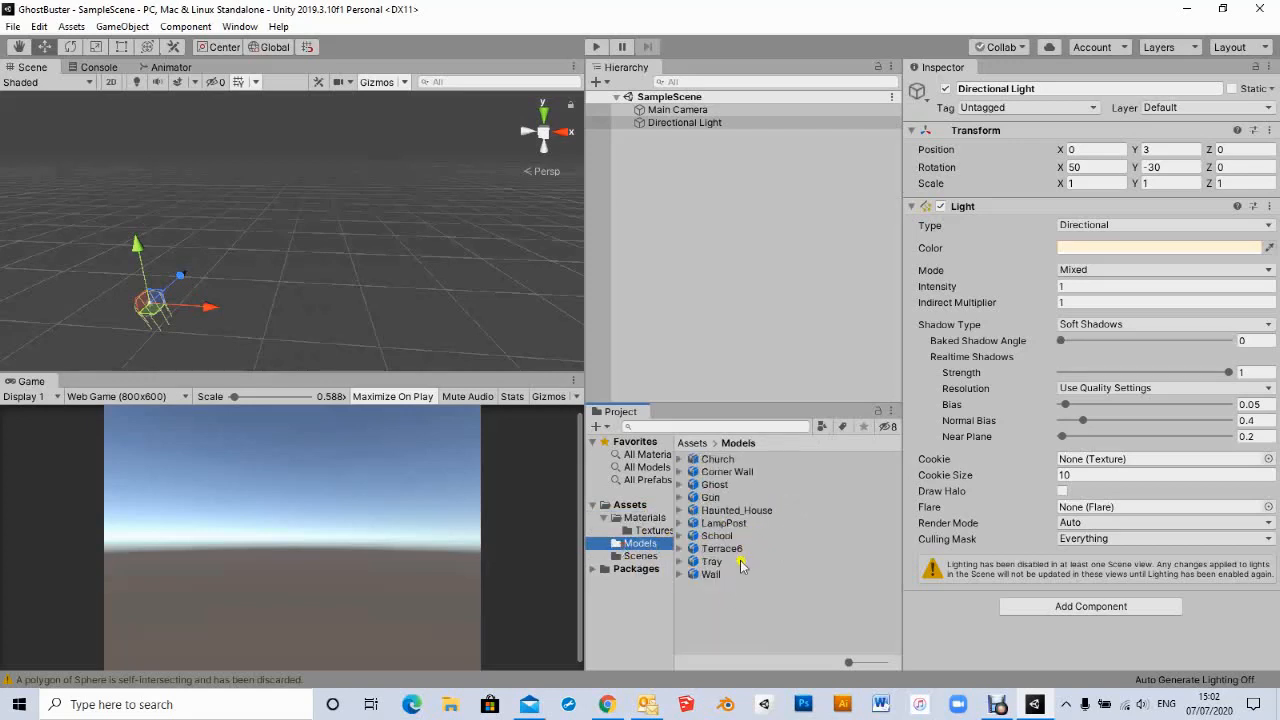
# - Create an empty GameObject in the scene hierarchy and rename it Environment
pyautogui.click(697, 563)
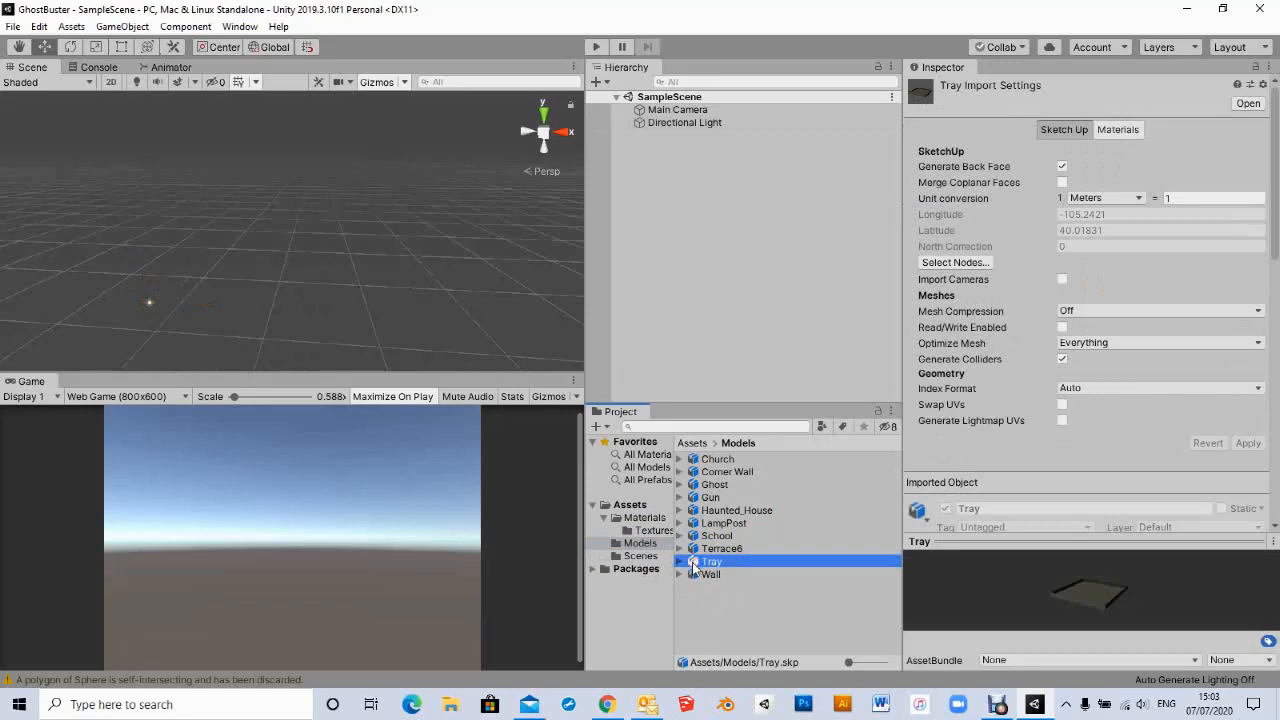
pyautogui.click(599, 82)
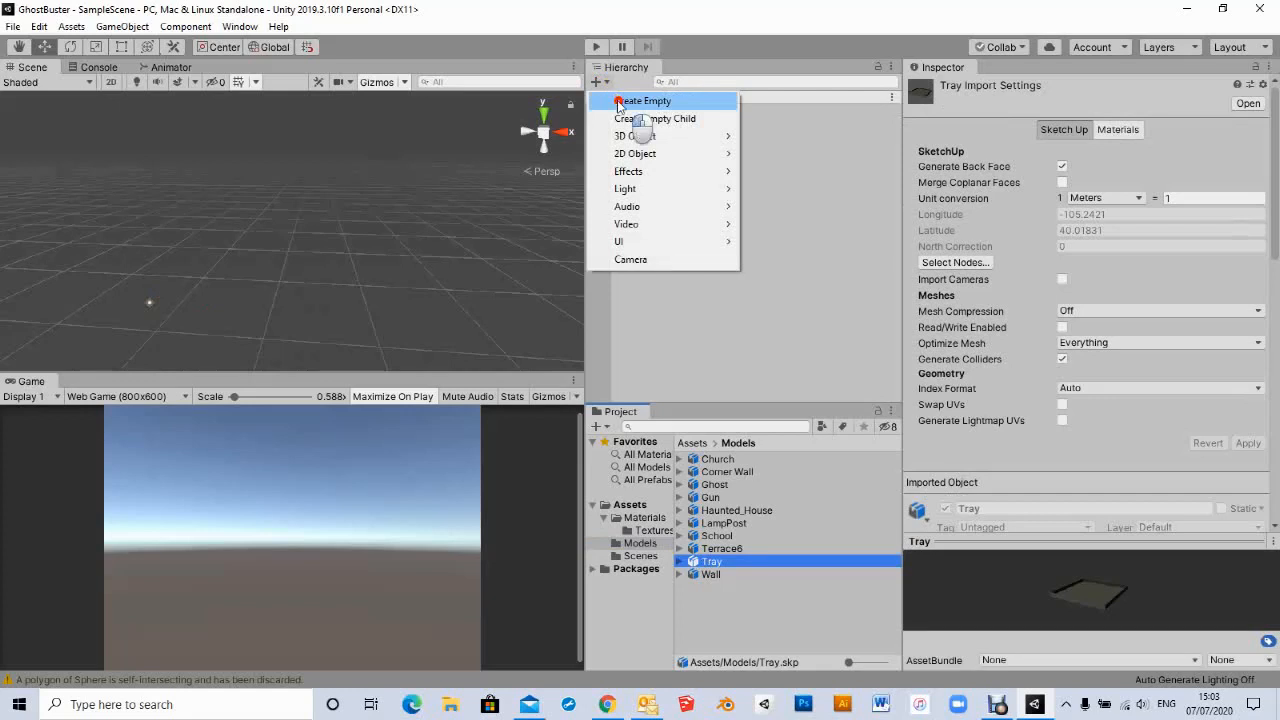
pyautogui.click(622, 101)
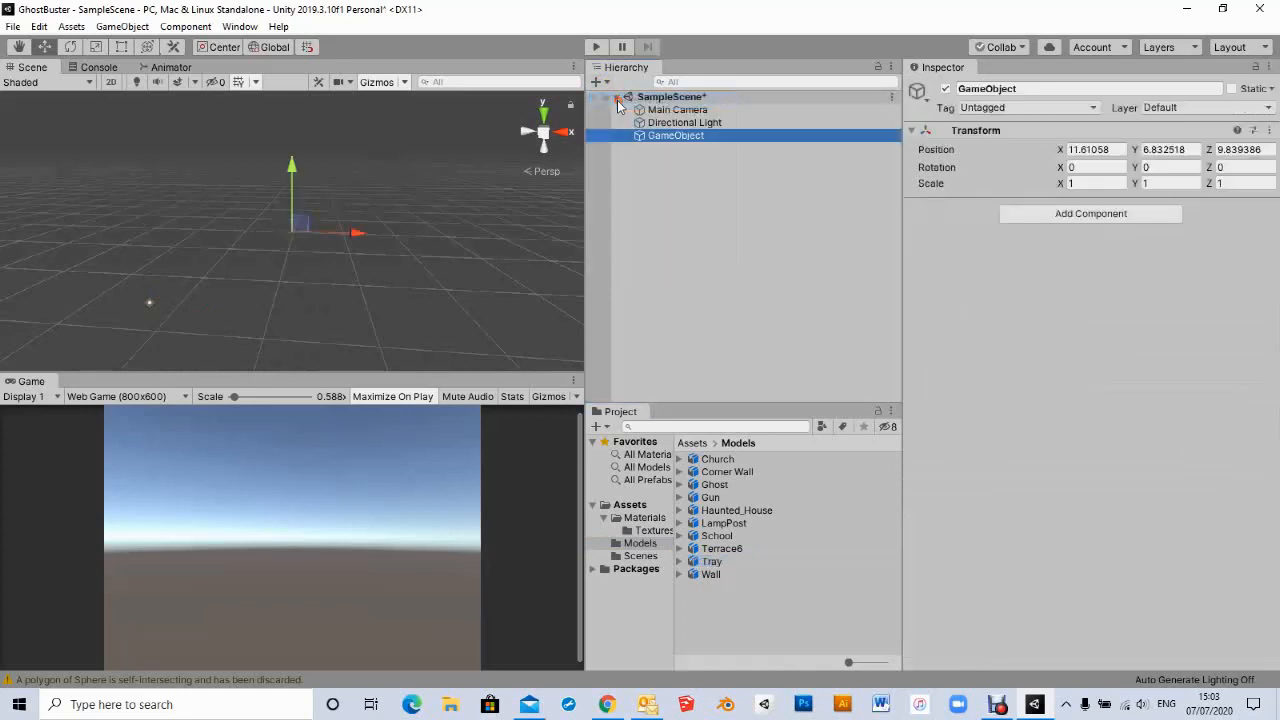
pyautogui.click(657, 137)
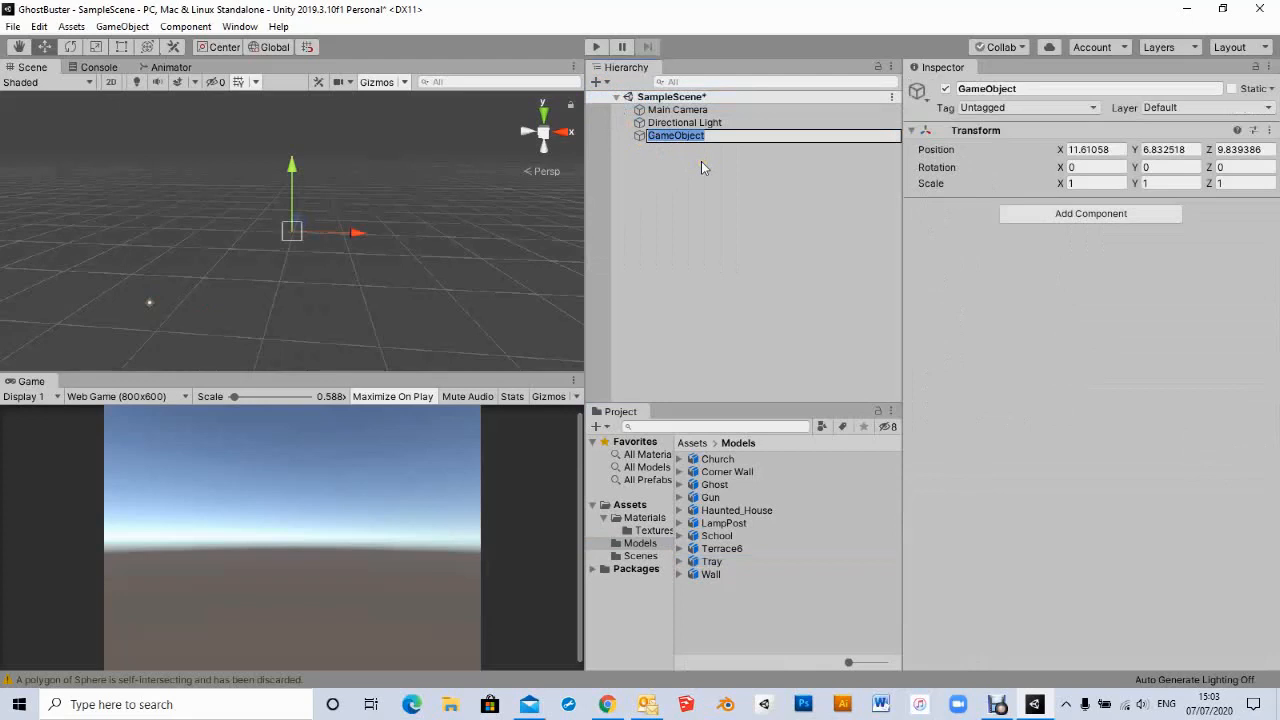
pyautogui.write('Environment')
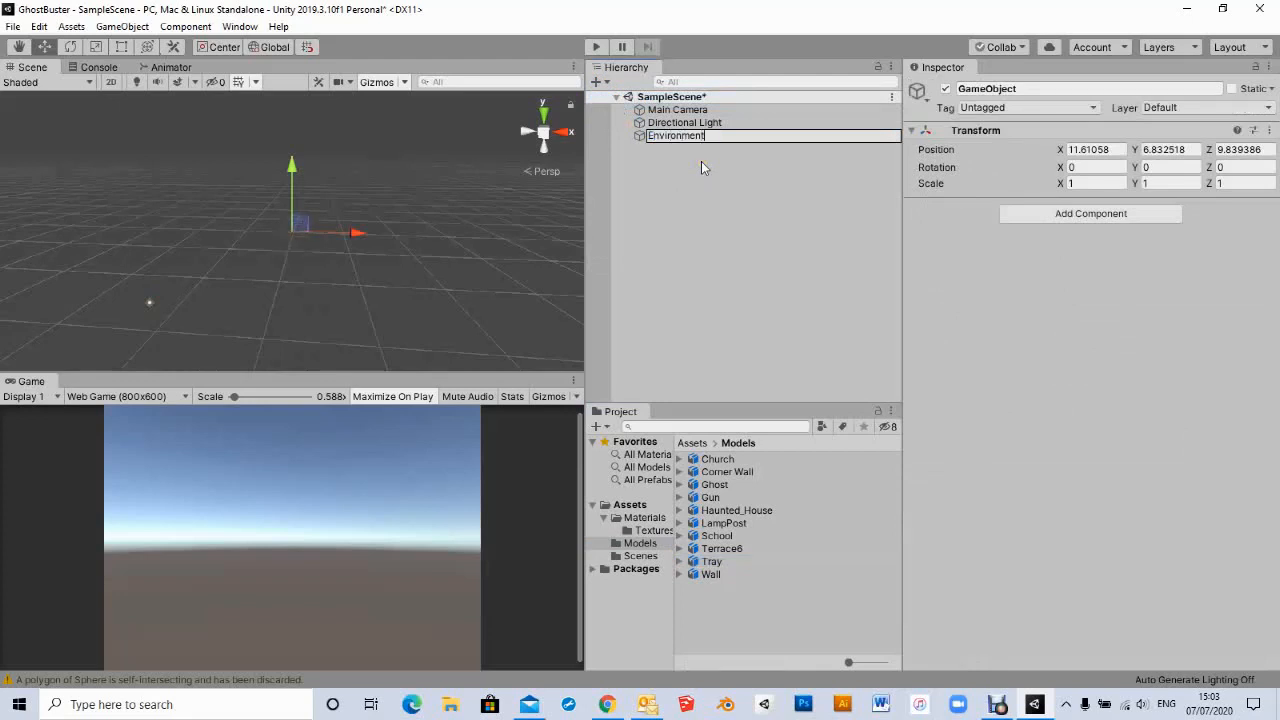
pyautogui.press('Return')
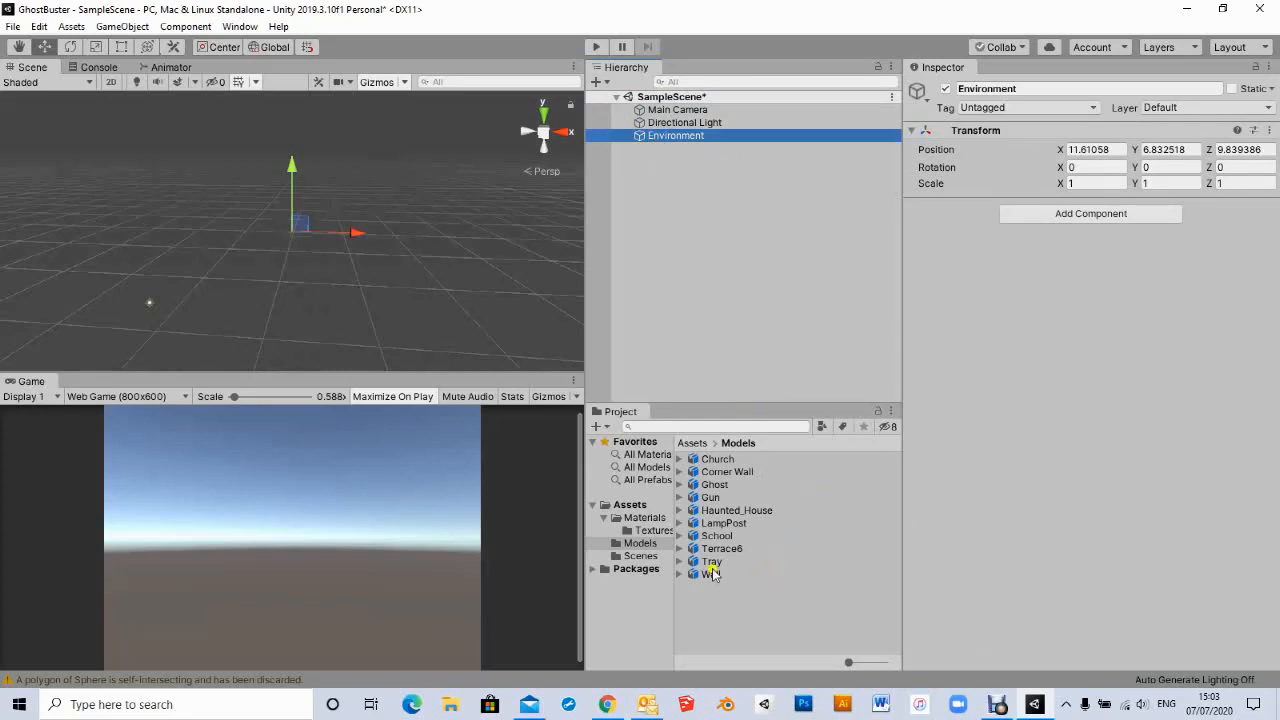
# - Inspect the Tray model's import settings, including the Generate Colliders option and its materials
pyautogui.click(697, 563)
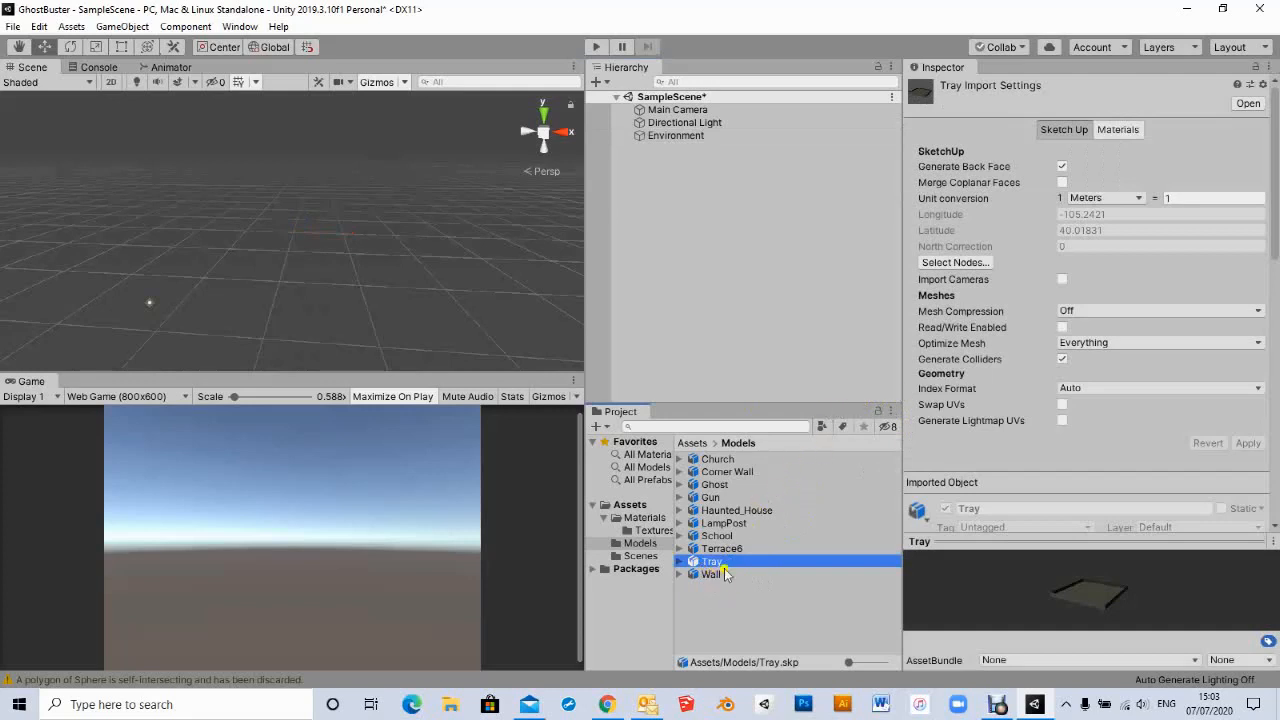
pyautogui.click(709, 563)
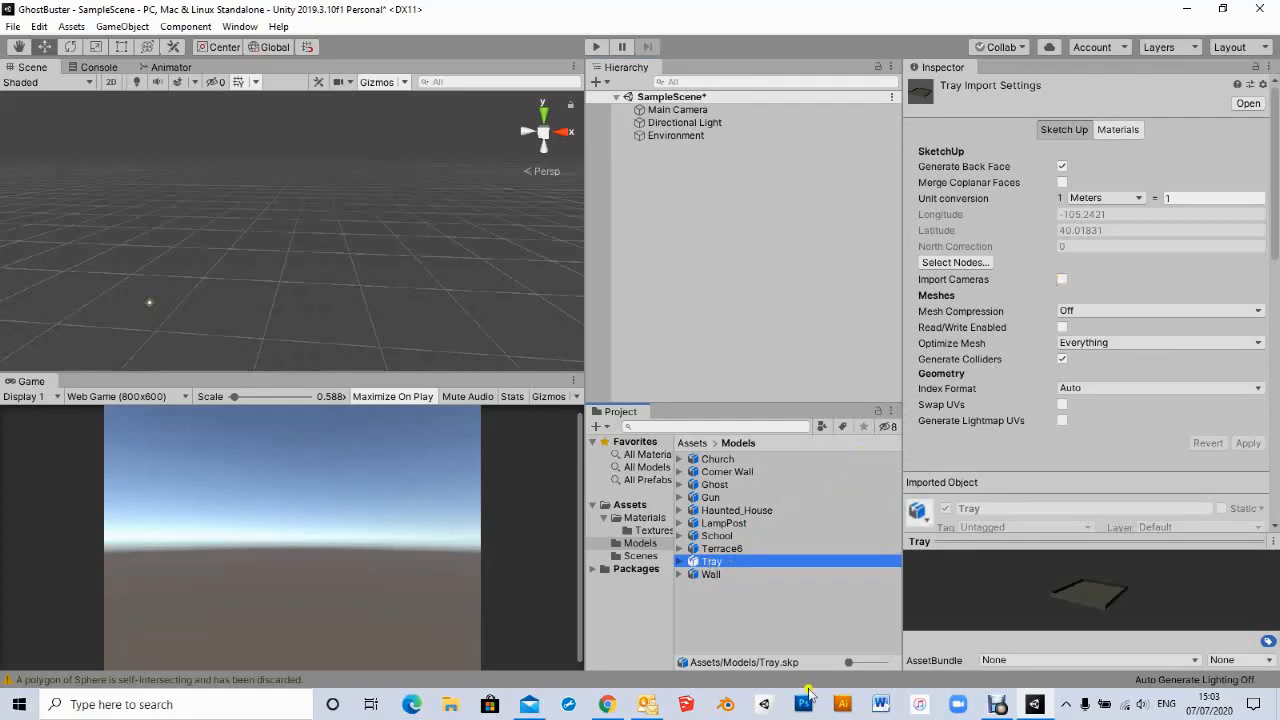
pyautogui.click(770, 562)
pyautogui.moveTo(769, 562); pyautogui.dragTo(186, 240)
pyautogui.click(66, 27)
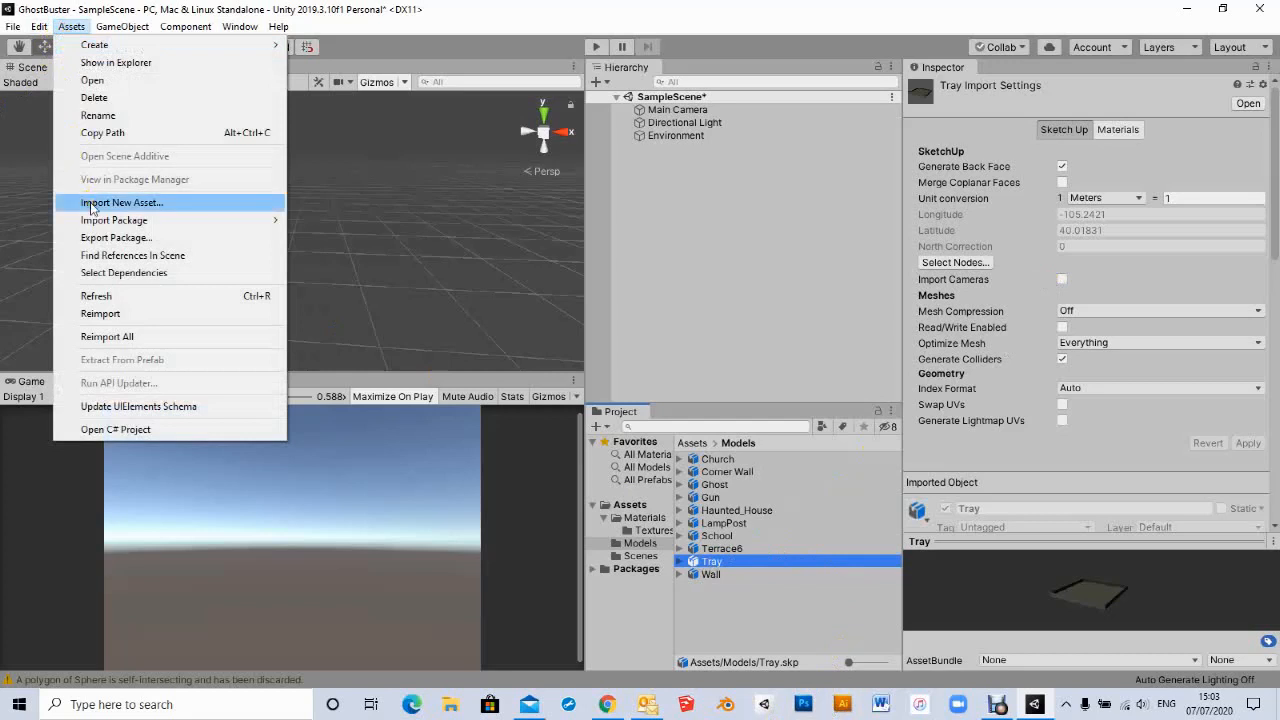
pyautogui.click(63, 28)
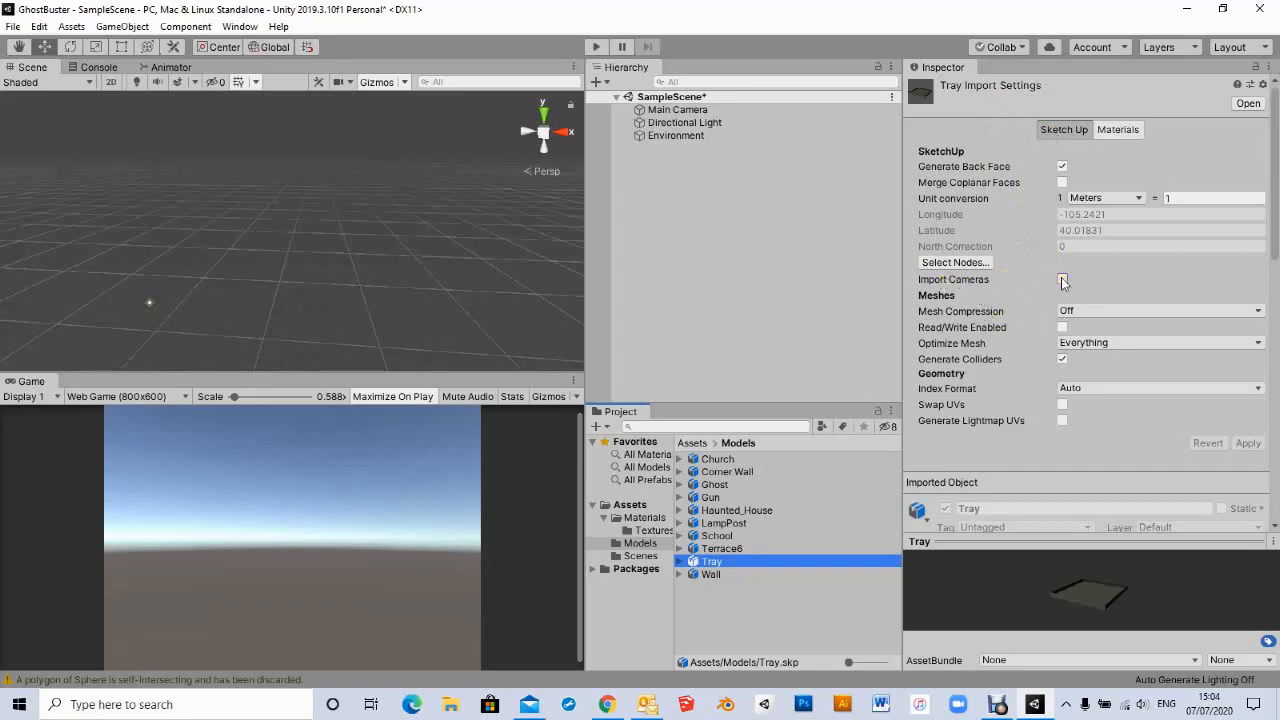
pyautogui.click(1062, 359)
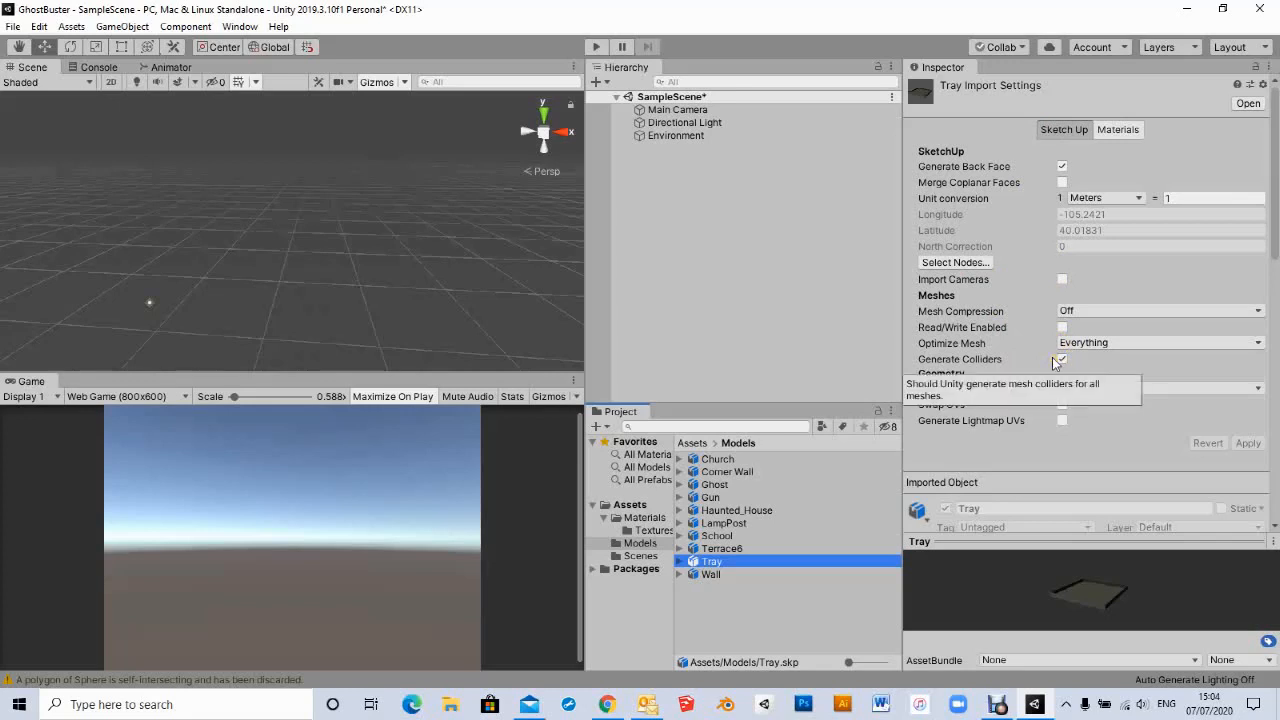
pyautogui.click(1112, 132)
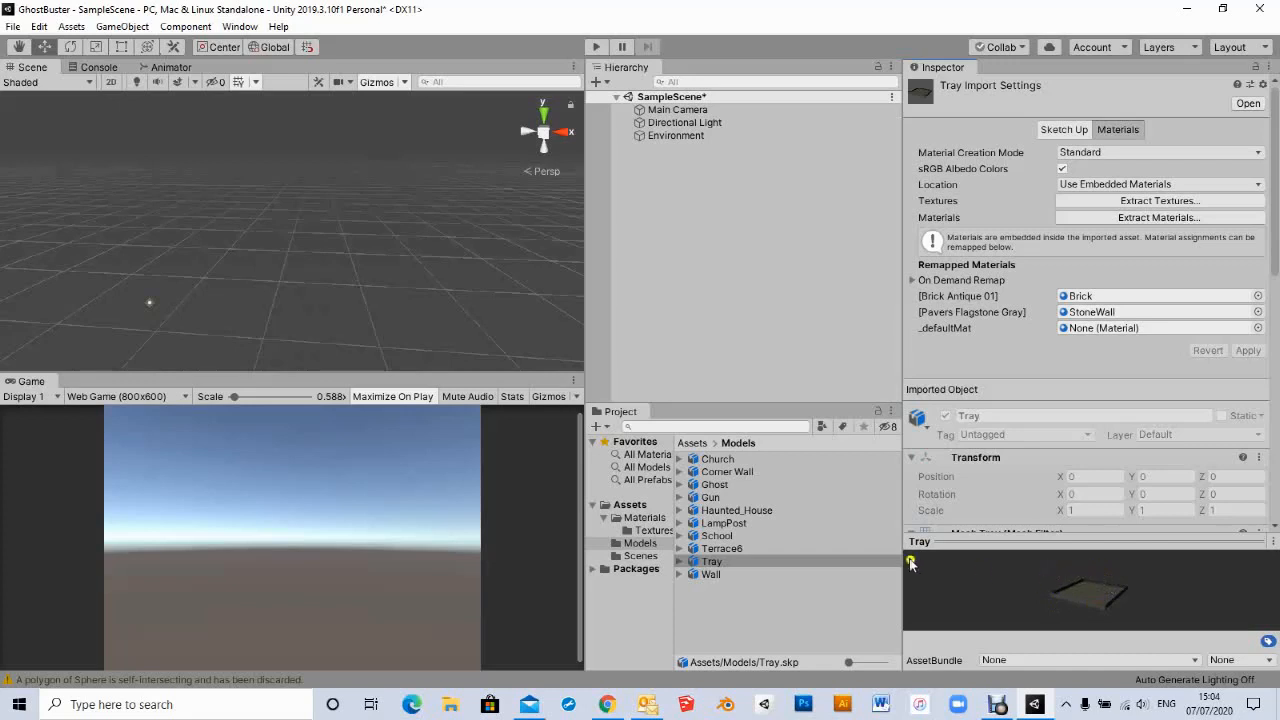
# - Add the Tray model to the scene as a child of Environment
pyautogui.moveTo(697, 563); pyautogui.dragTo(668, 136)
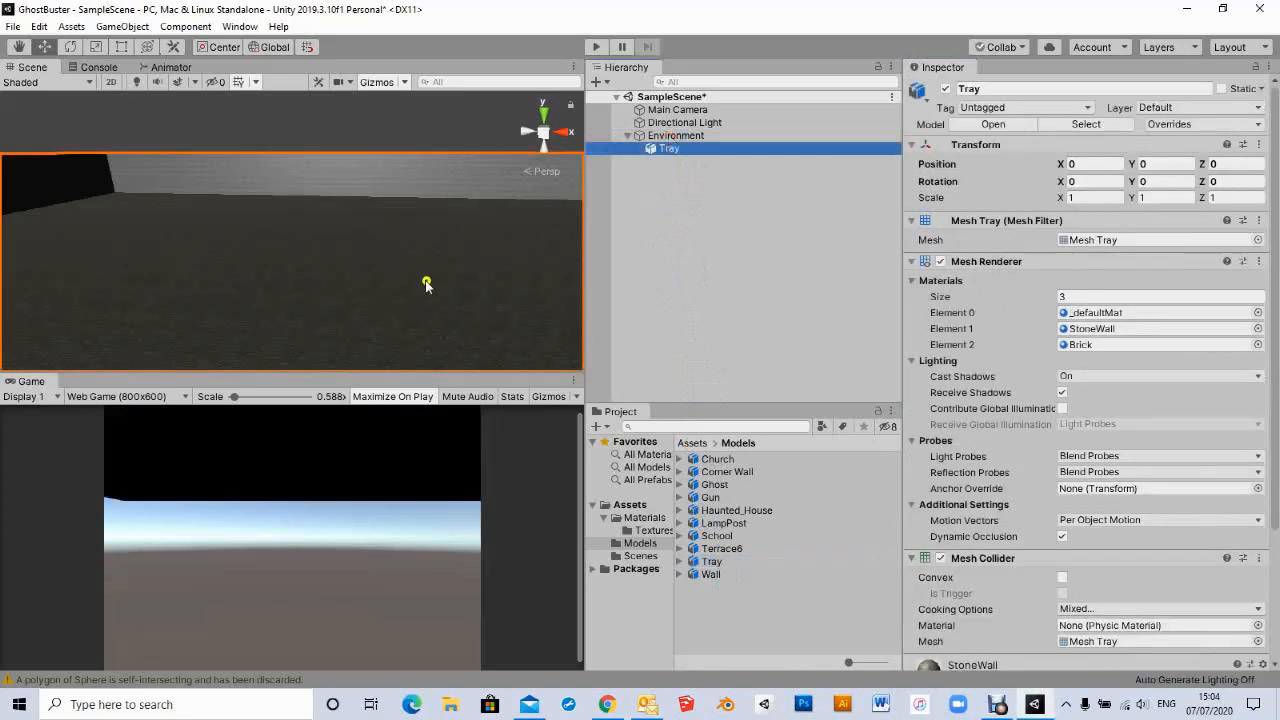
pyautogui.scroll(-8, 362, 245)
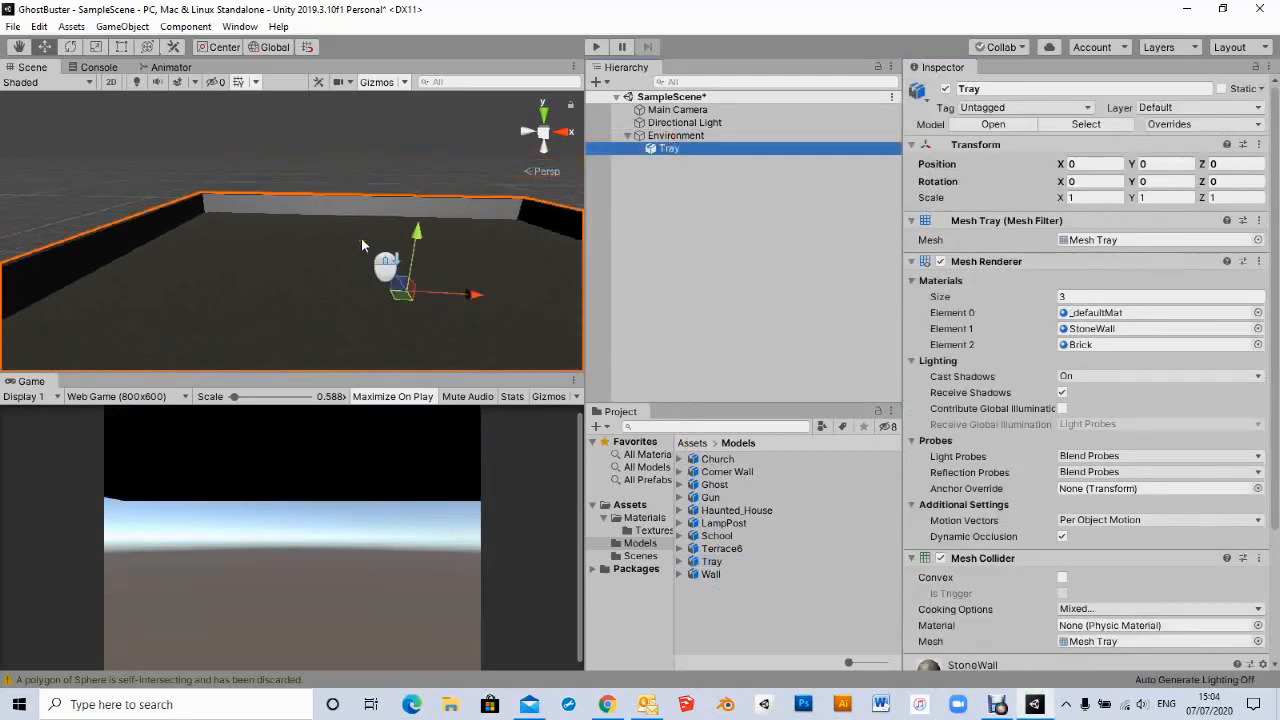
pyautogui.scroll(-6, 362, 245)
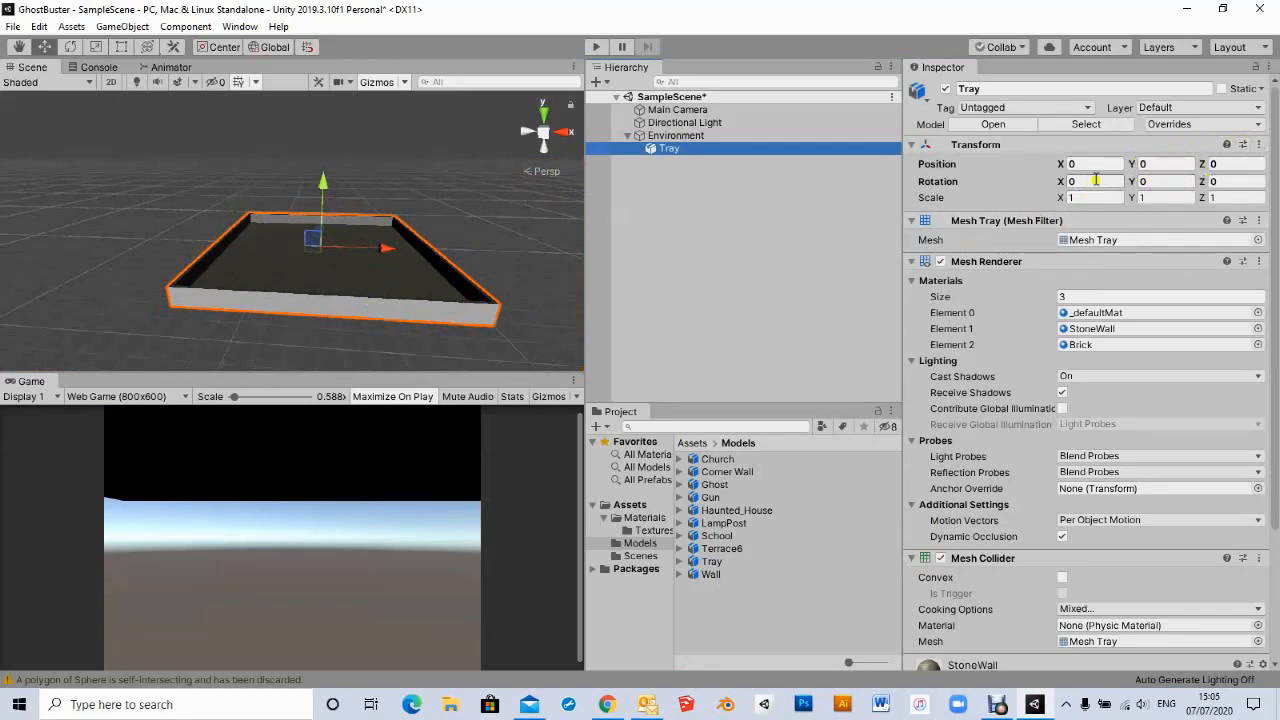
# - Reset the Tray's transform so it sits at the origin
pyautogui.click(1259, 145)
pyautogui.click(1148, 163)
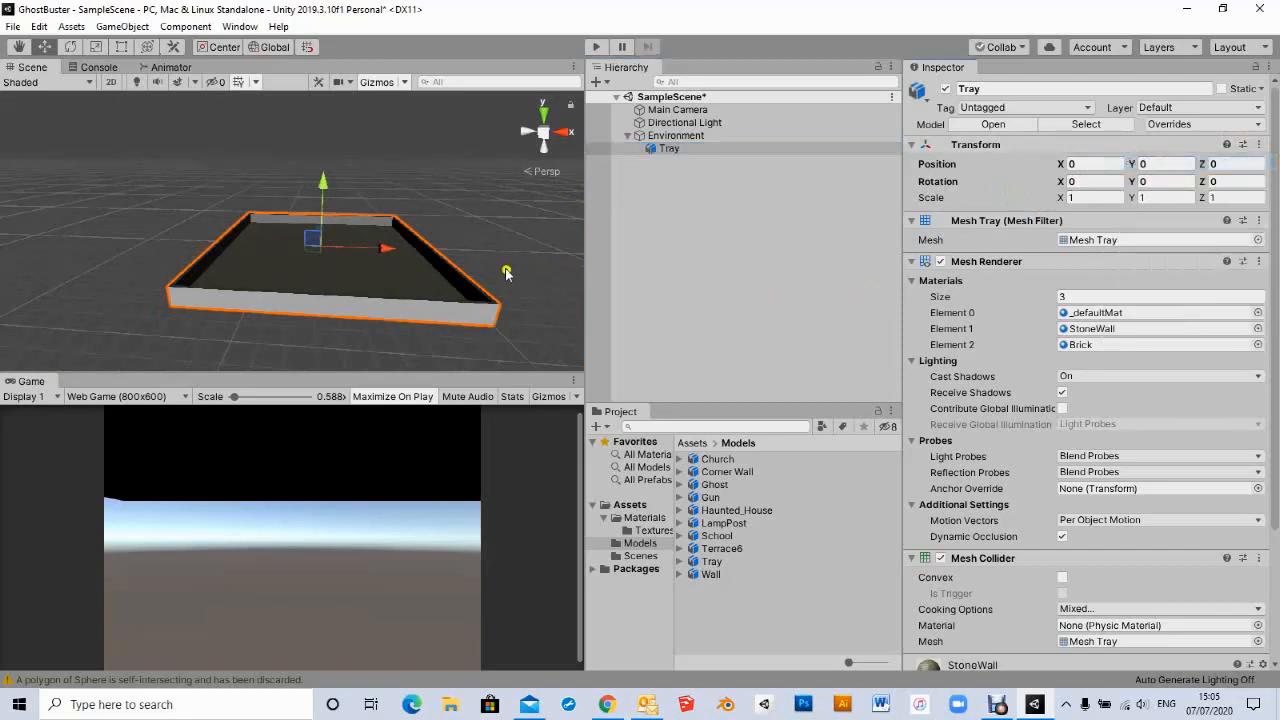
pyautogui.moveTo(508, 271); pyautogui.dragTo(504, 269, button='middle')
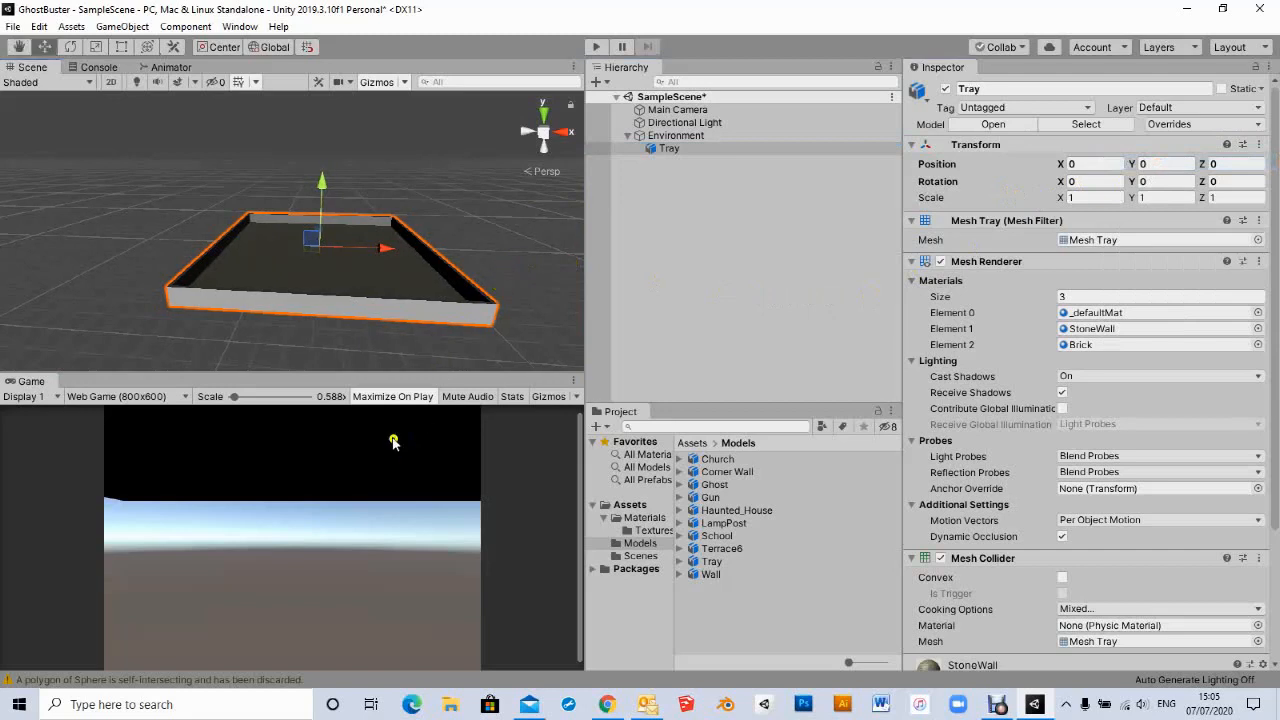
pyautogui.scroll(-2, 342, 343)
pyautogui.scroll(-5, 342, 343)
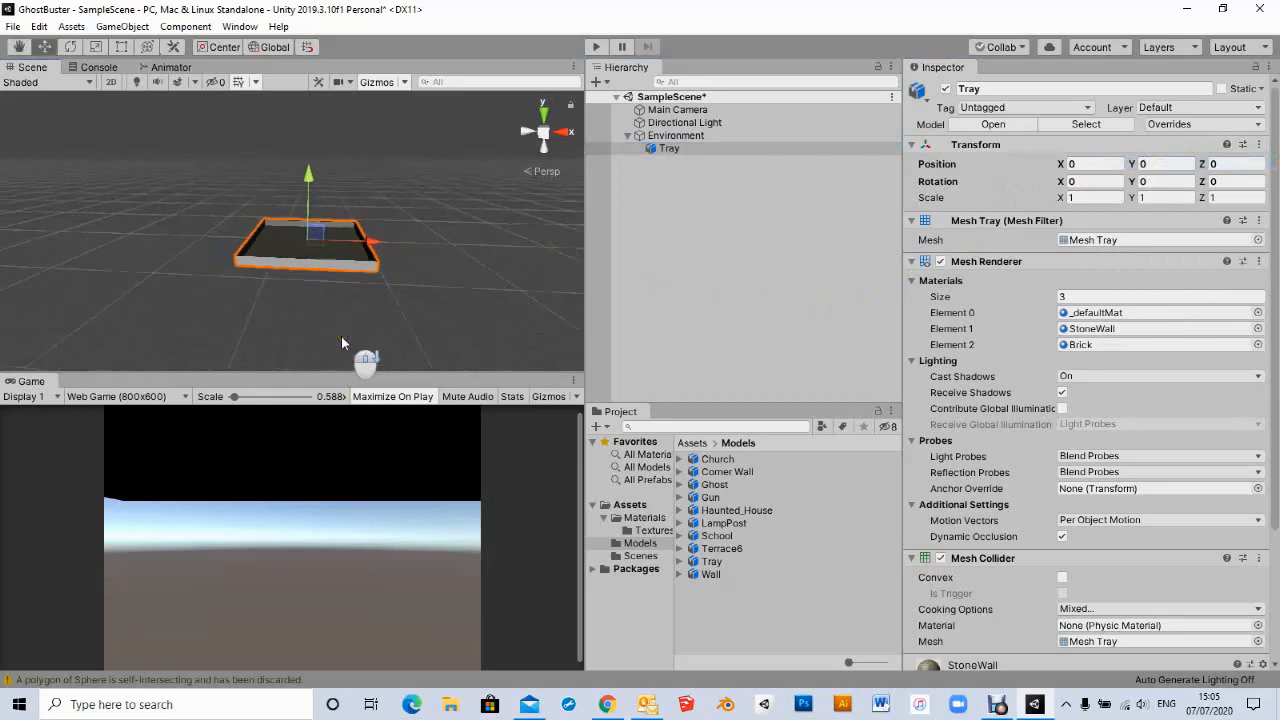
# - Move the Main Camera up and back to about Y 89 and Z -286
pyautogui.click(668, 110)
pyautogui.moveTo(349, 276); pyautogui.dragTo(380, 240, button='middle')
pyautogui.moveTo(338, 138); pyautogui.dragTo(335, 113)
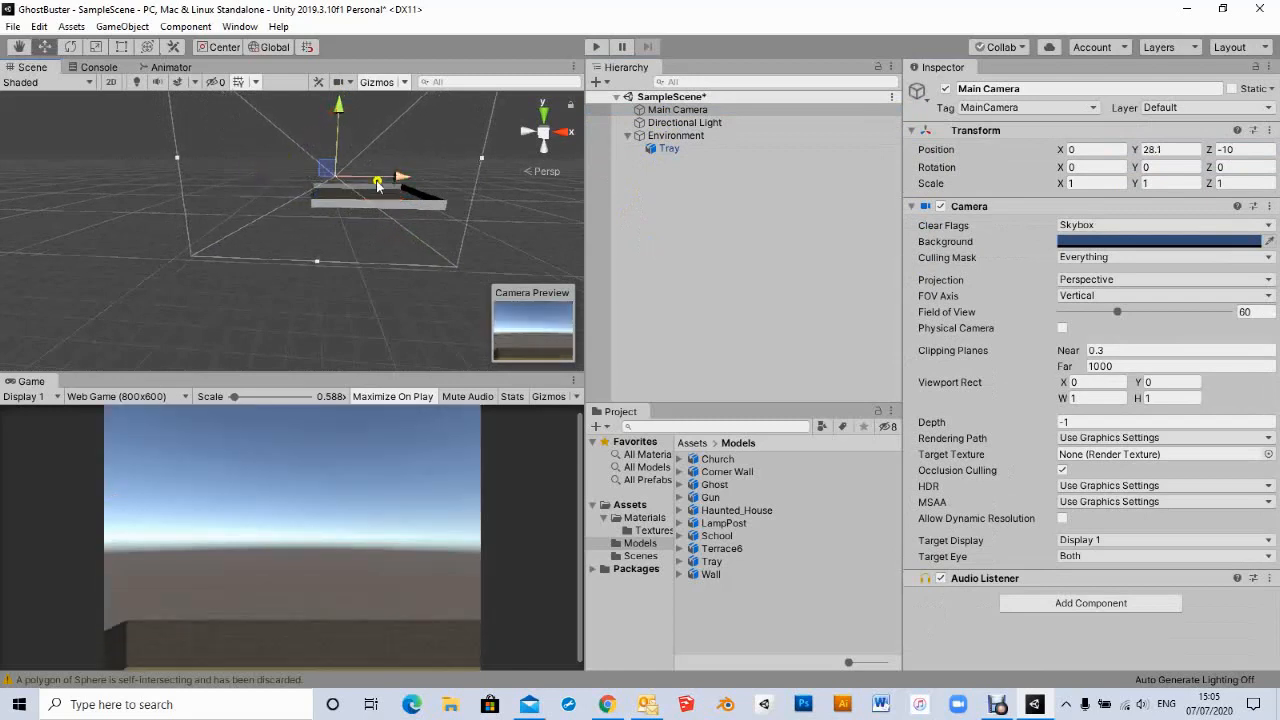
pyautogui.click(526, 137)
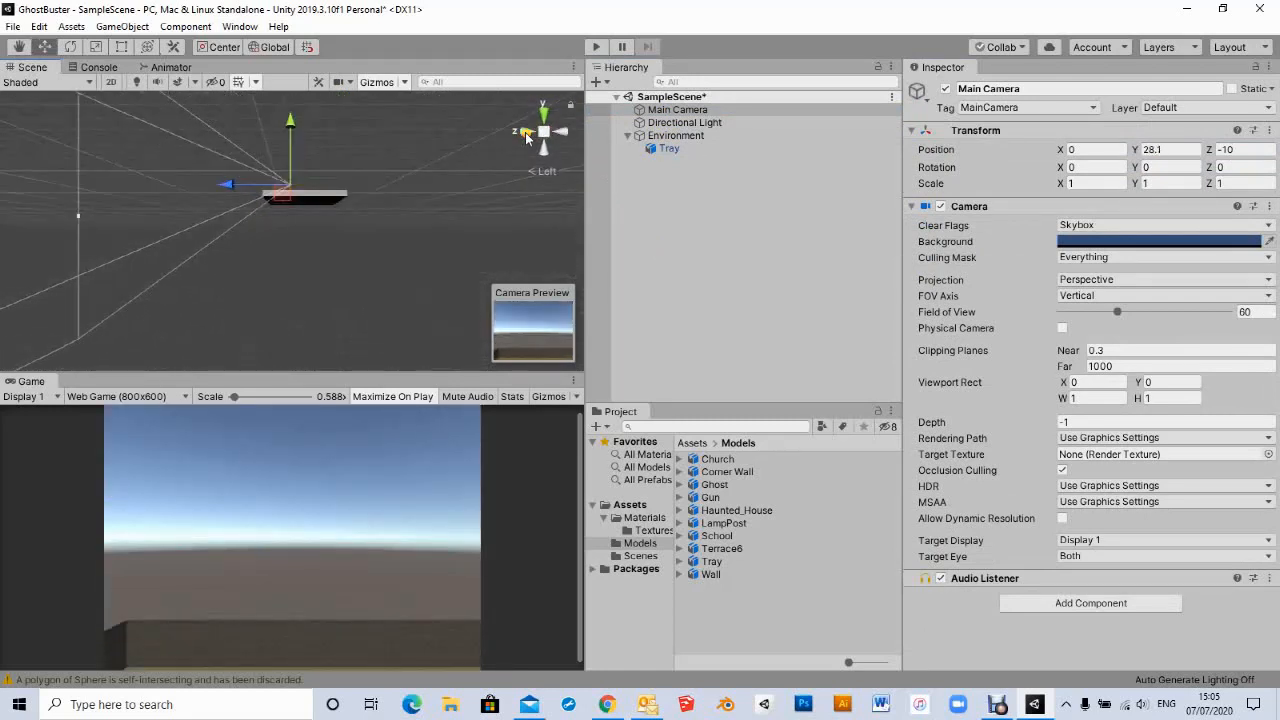
pyautogui.scroll(-4, 357, 207)
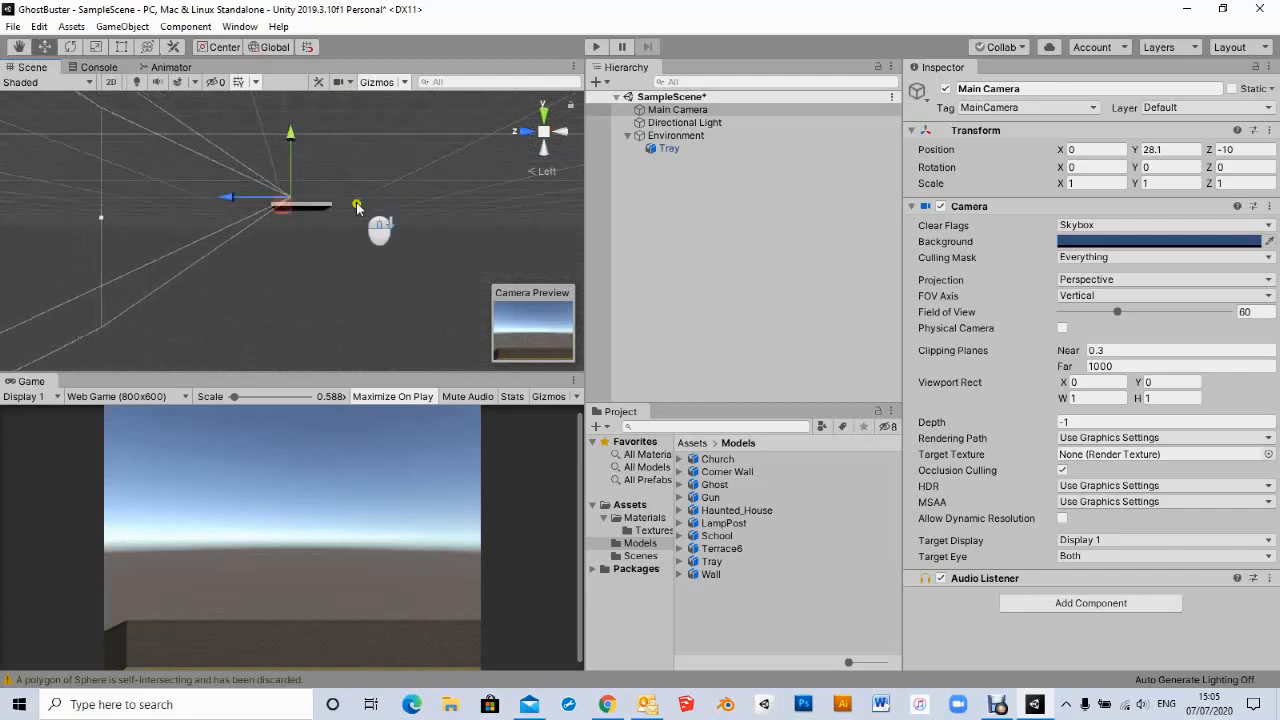
pyautogui.click(535, 171)
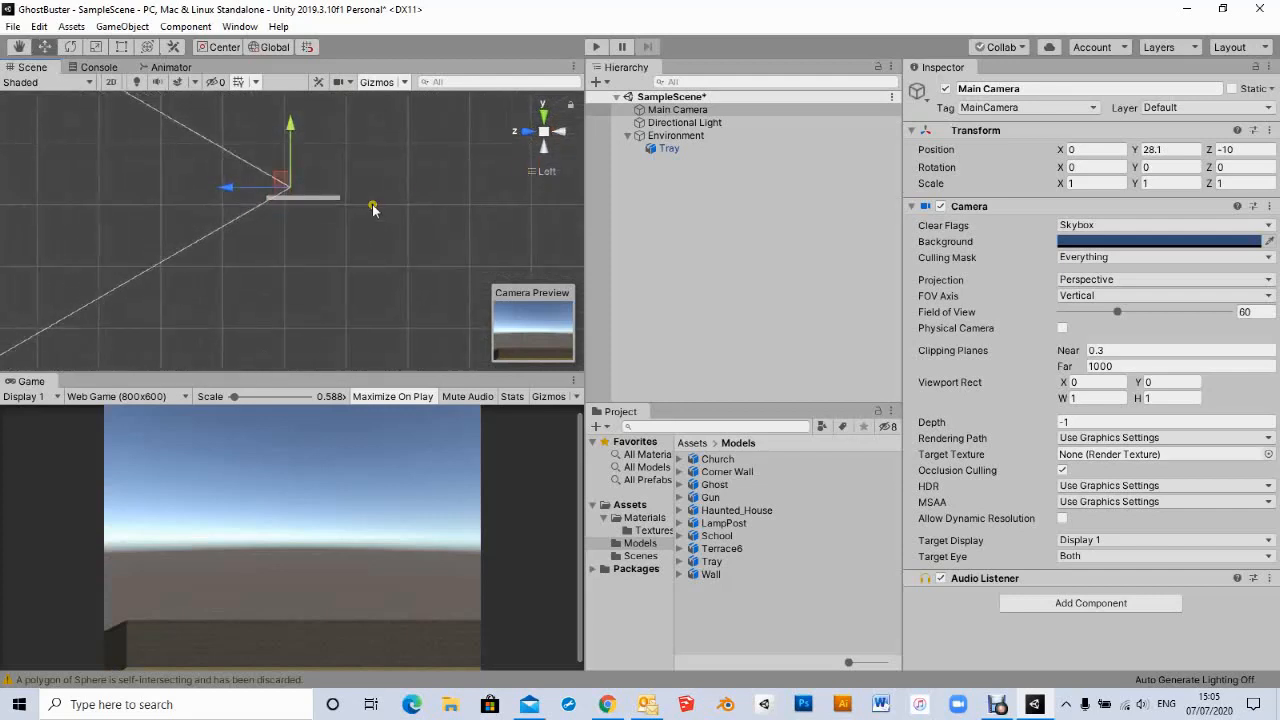
pyautogui.scroll(-3, 372, 208)
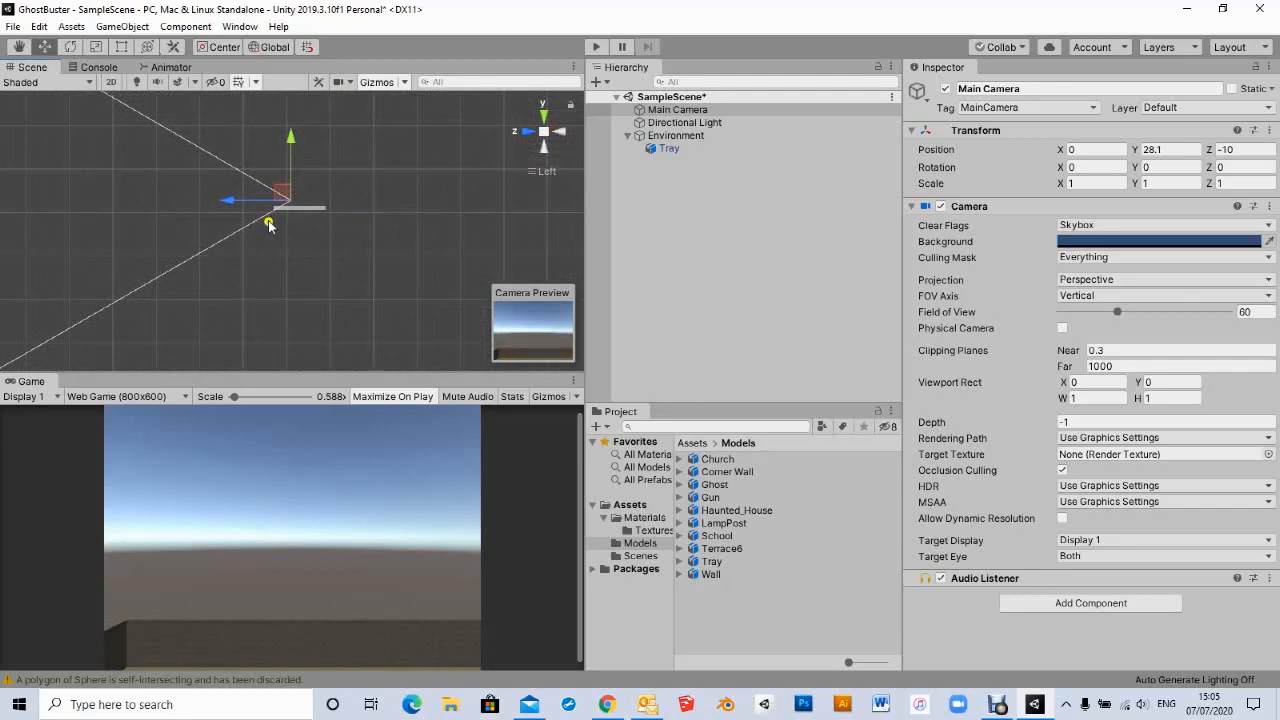
pyautogui.moveTo(290, 150); pyautogui.dragTo(292, 118)
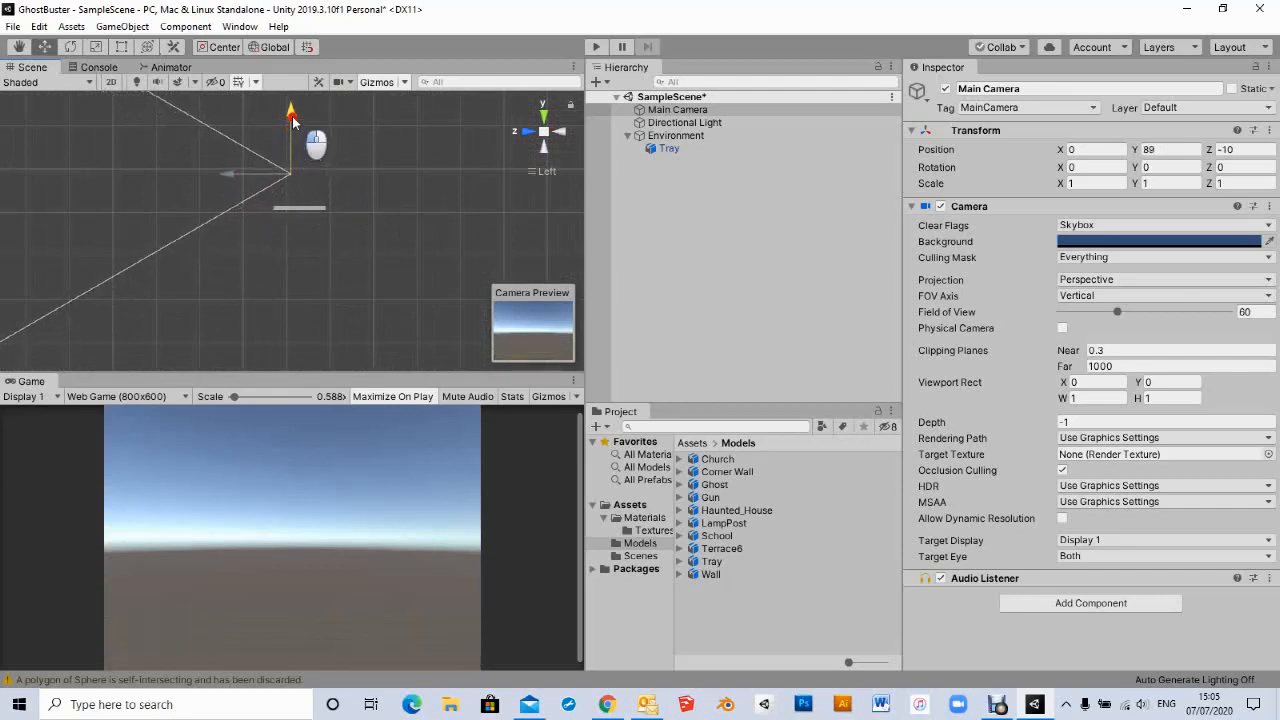
pyautogui.moveTo(238, 174); pyautogui.dragTo(352, 166)
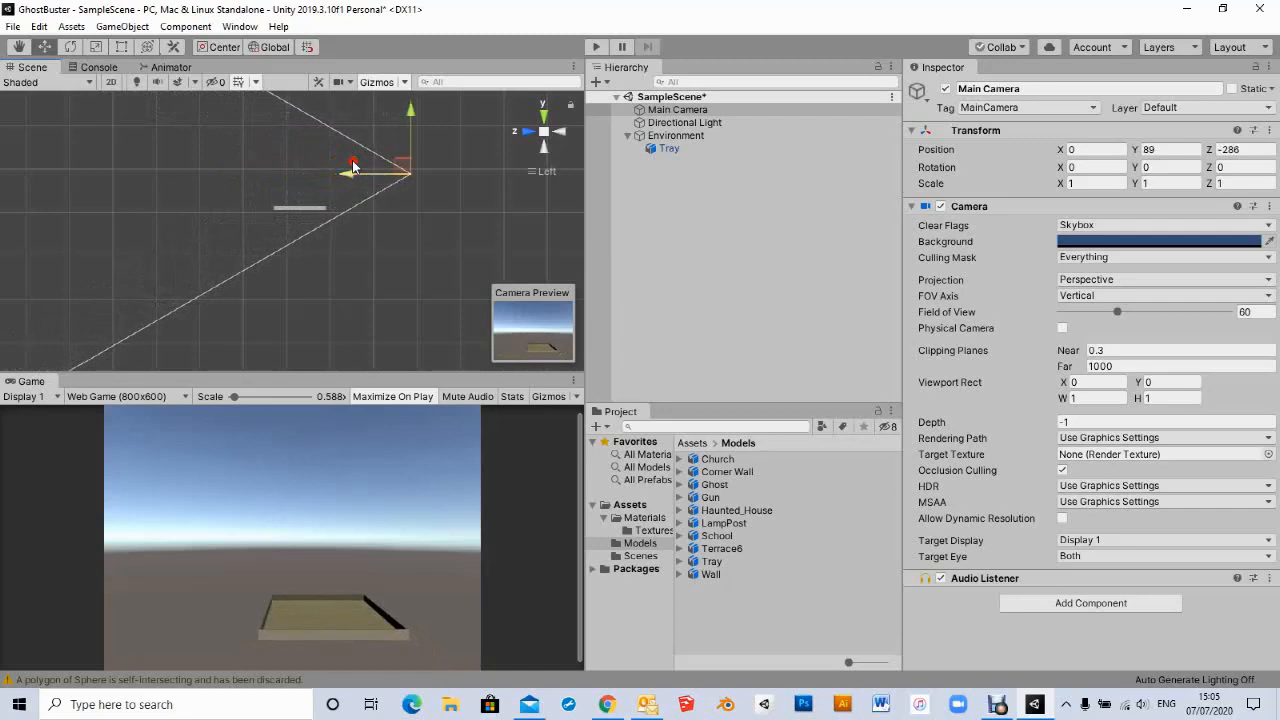
# - Tilt the Main Camera down about 18 degrees and reposition it to about Y 87, Z -219
pyautogui.click(71, 47)
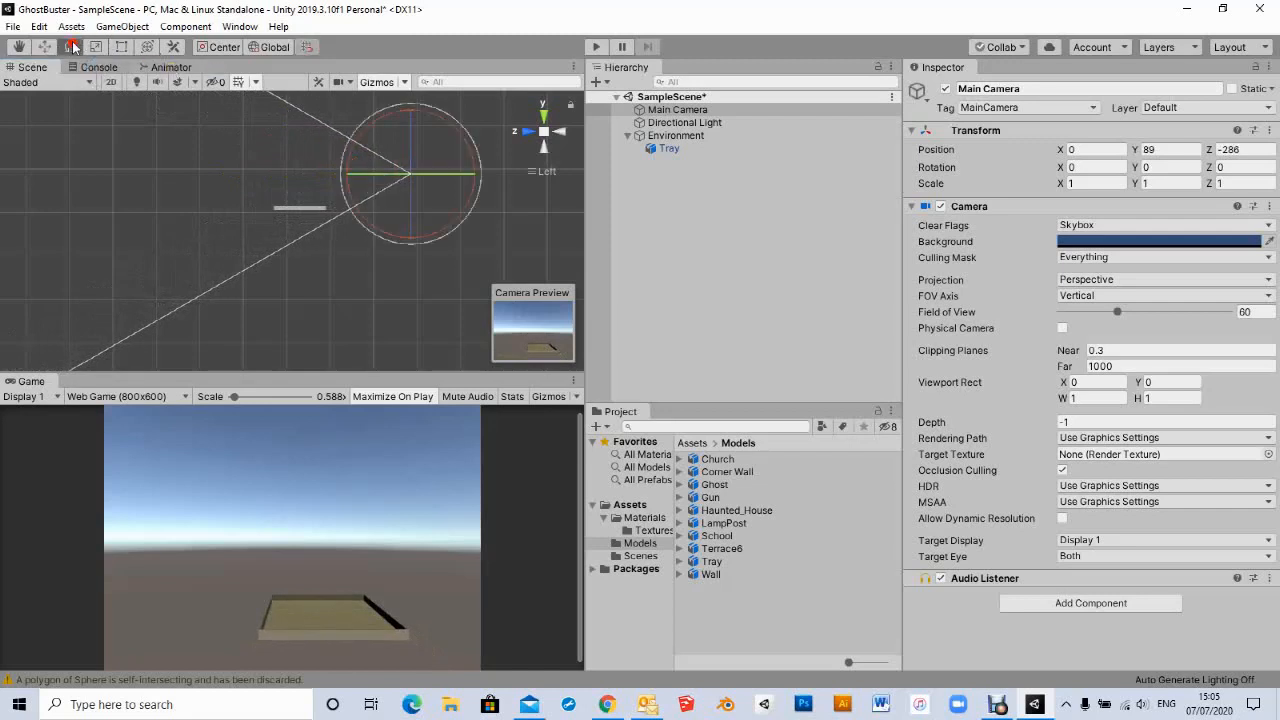
pyautogui.moveTo(364, 130); pyautogui.dragTo(370, 192)
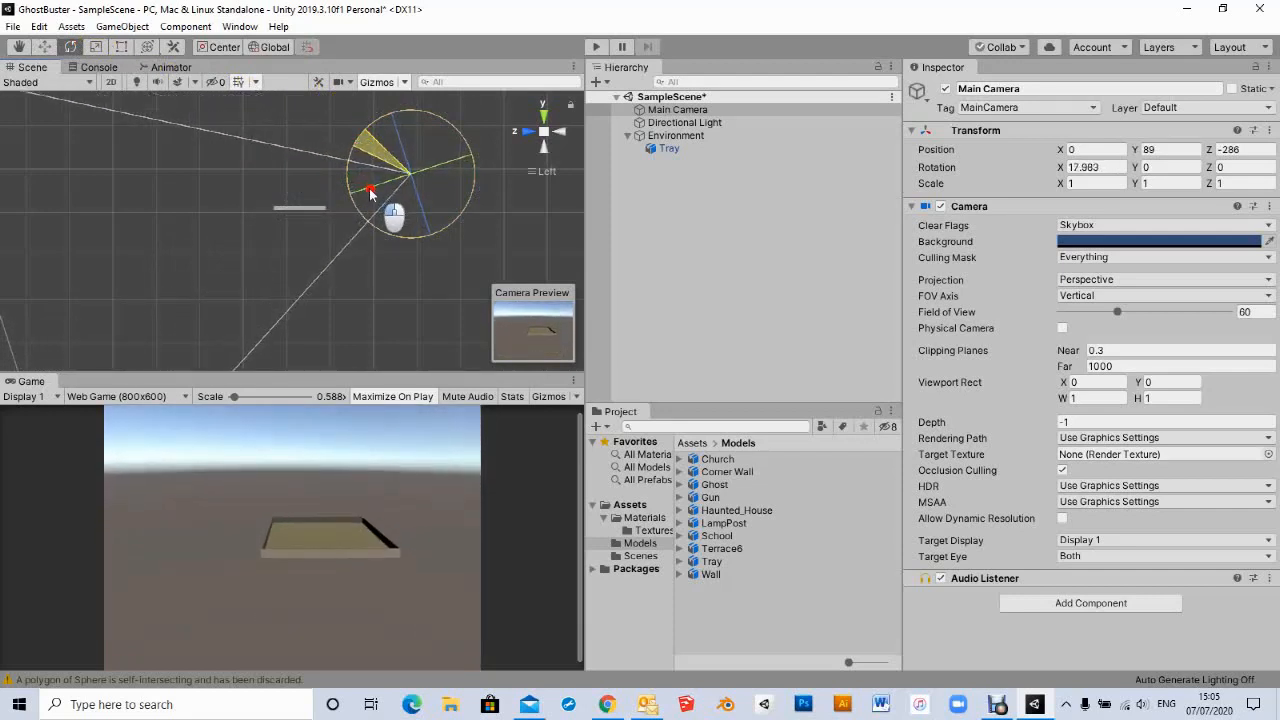
pyautogui.click(44, 47)
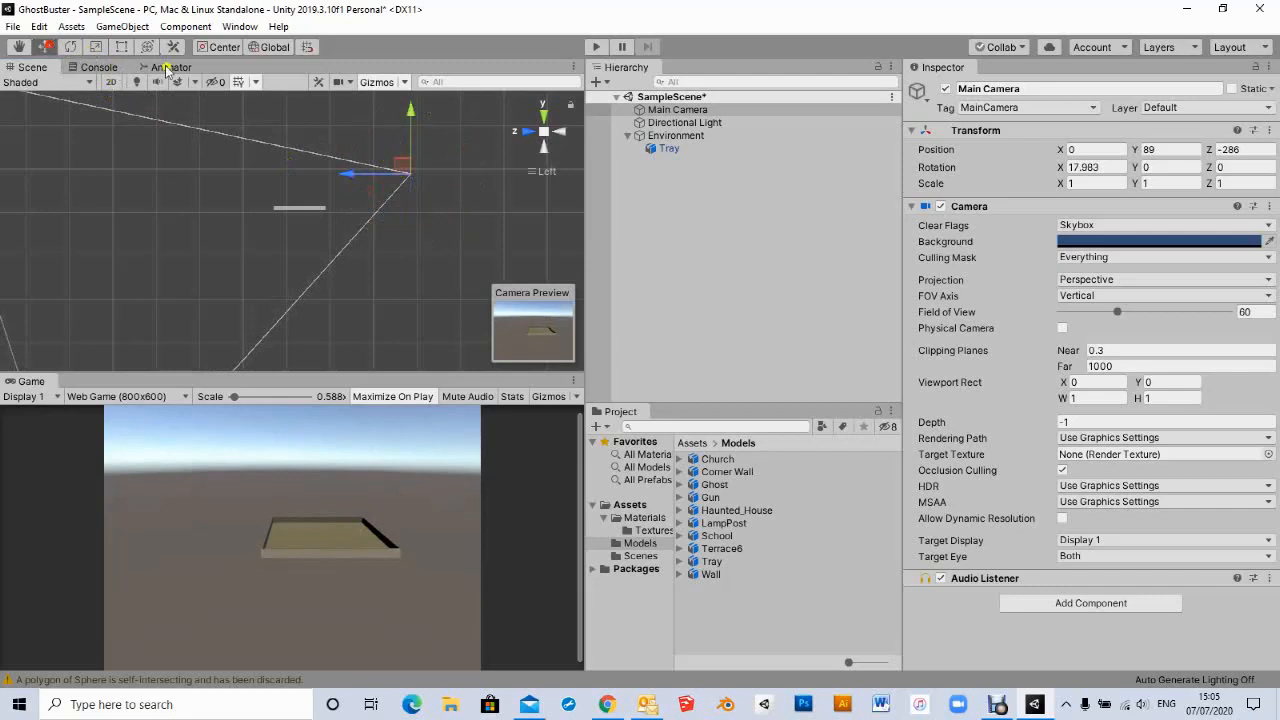
pyautogui.moveTo(410, 110); pyautogui.dragTo(405, 88)
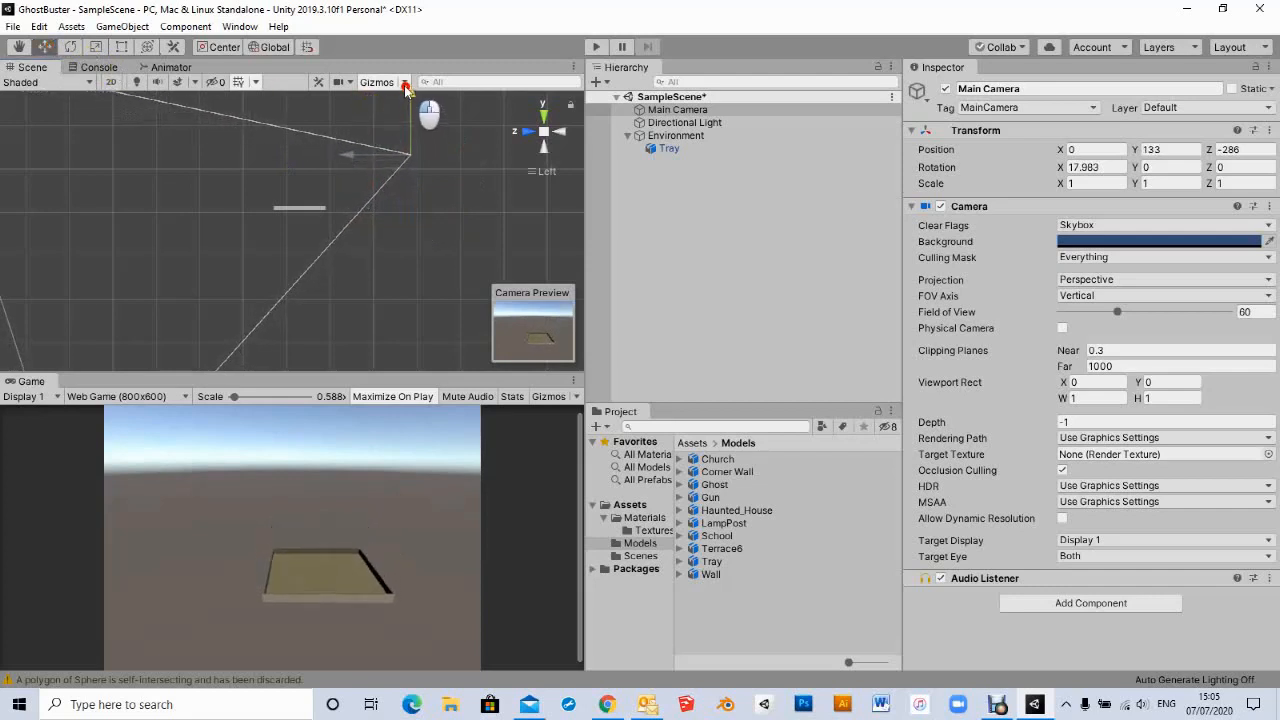
pyautogui.moveTo(345, 155); pyautogui.dragTo(318, 168)
pyautogui.moveTo(378, 101); pyautogui.dragTo(378, 116)
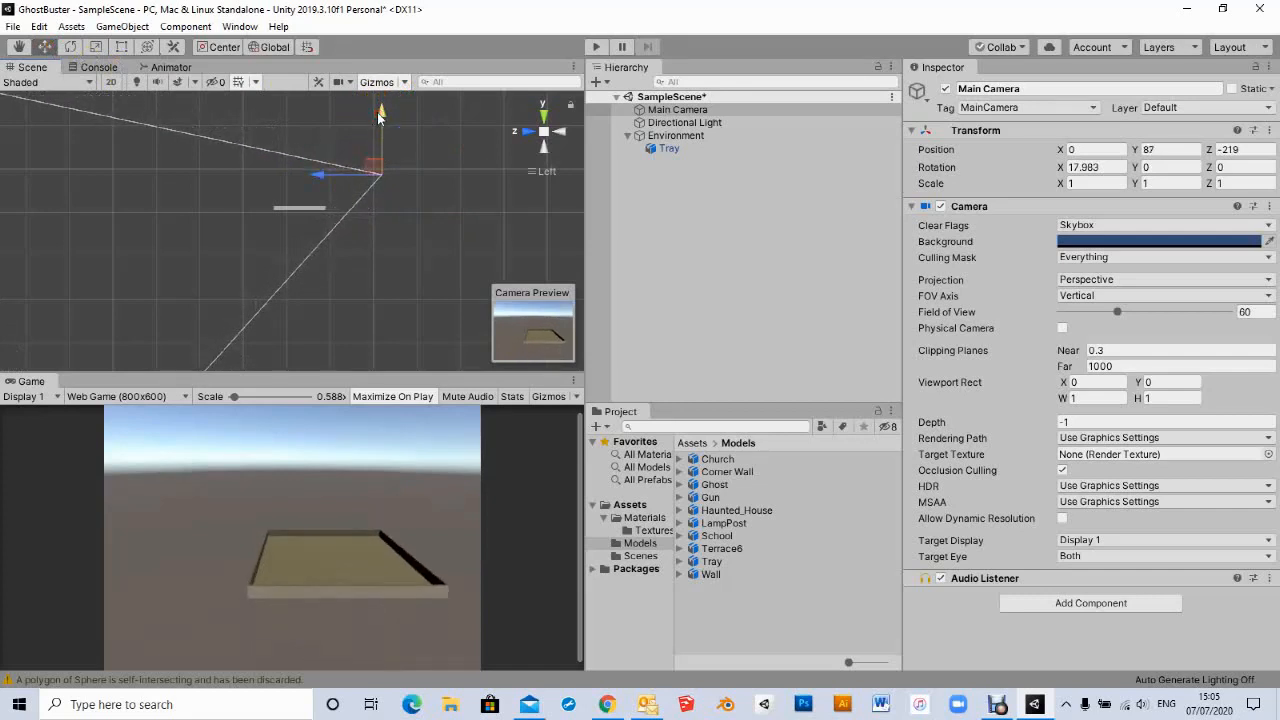
# - Shift the Main Camera sideways to about X -93 and turn it about 24 degrees around Y
pyautogui.click(543, 116)
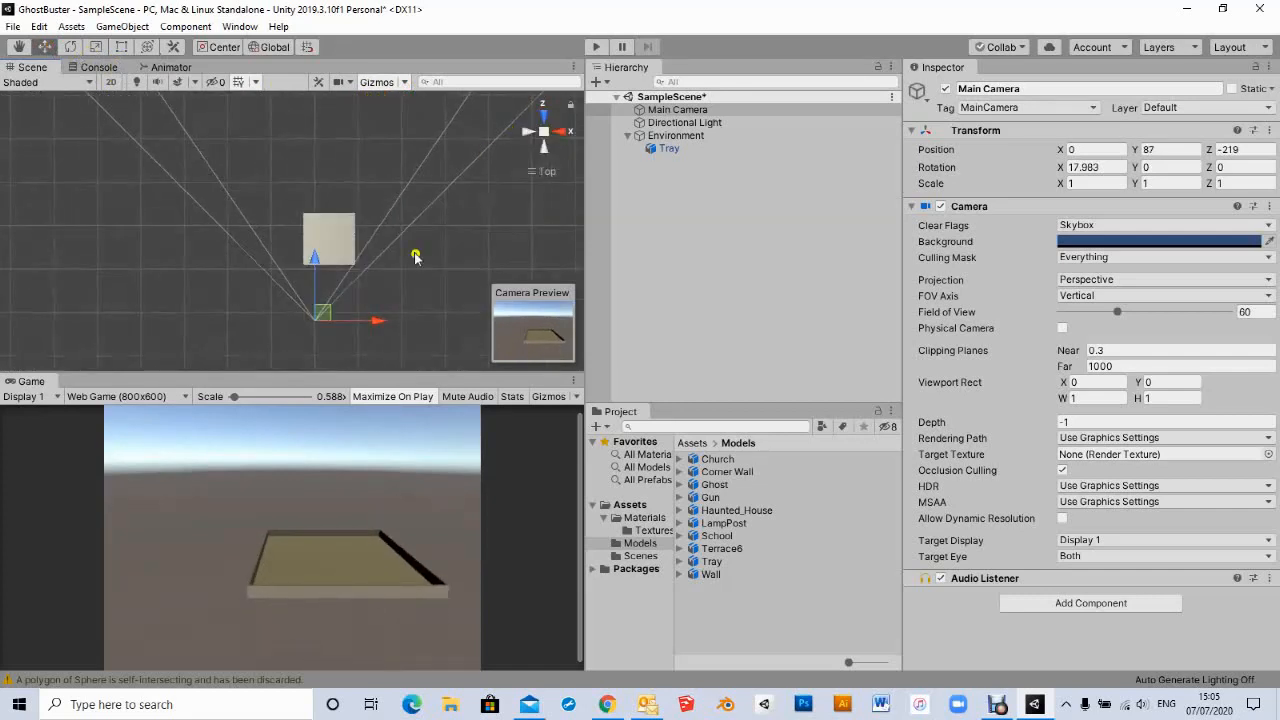
pyautogui.moveTo(374, 321); pyautogui.dragTo(335, 331)
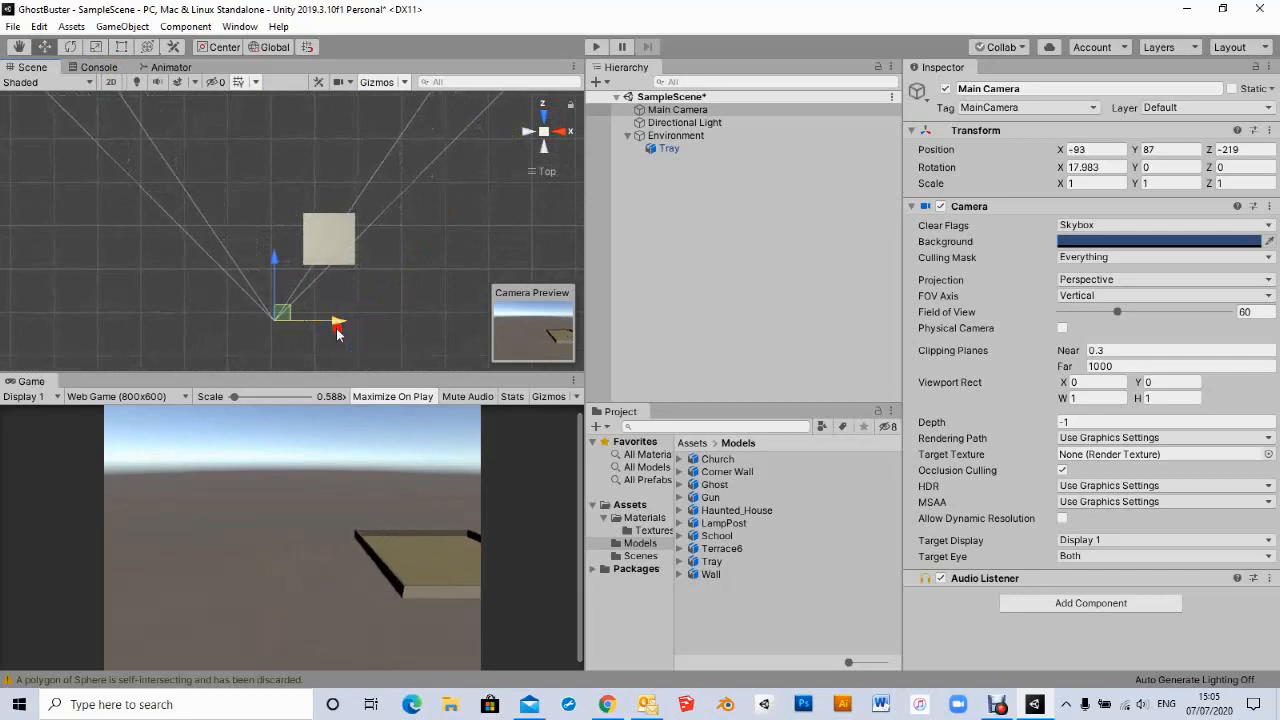
pyautogui.click(76, 48)
pyautogui.moveTo(257, 260); pyautogui.dragTo(317, 269)
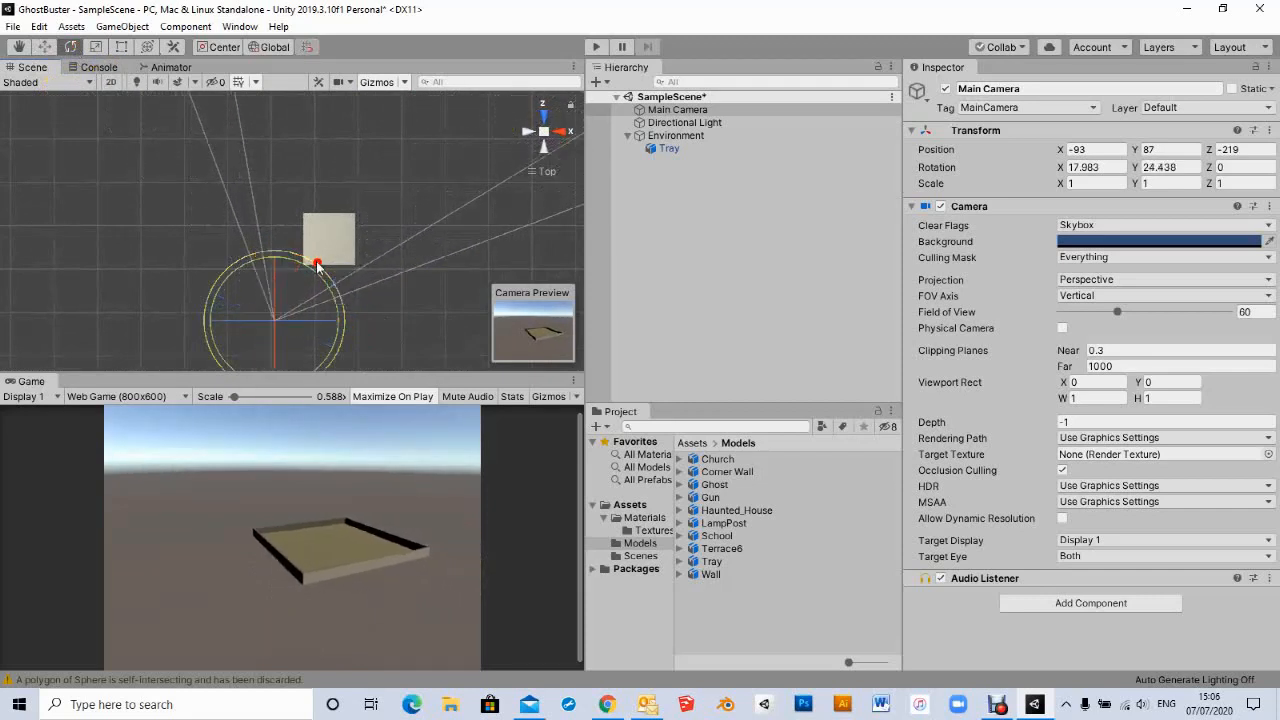
# - Move the Main Camera forward along its local axis to about X -29, Y 52, Z -130, using local handles
pyautogui.click(42, 47)
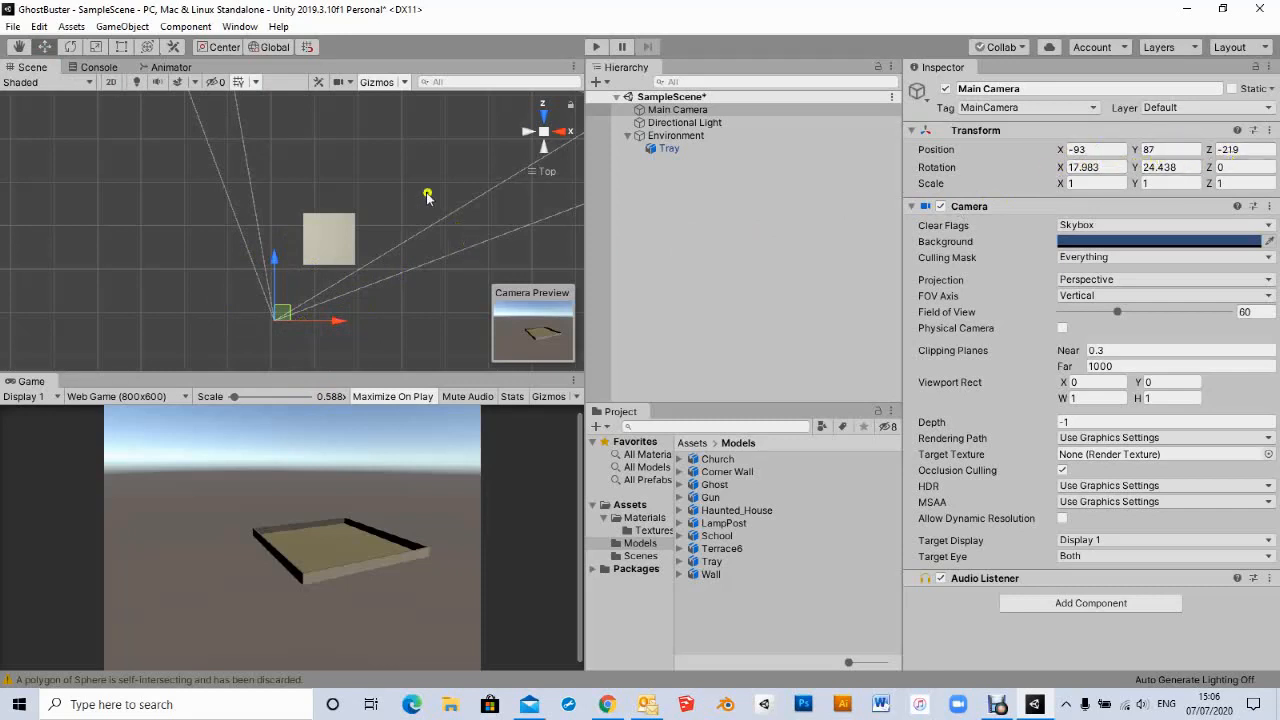
pyautogui.click(274, 49)
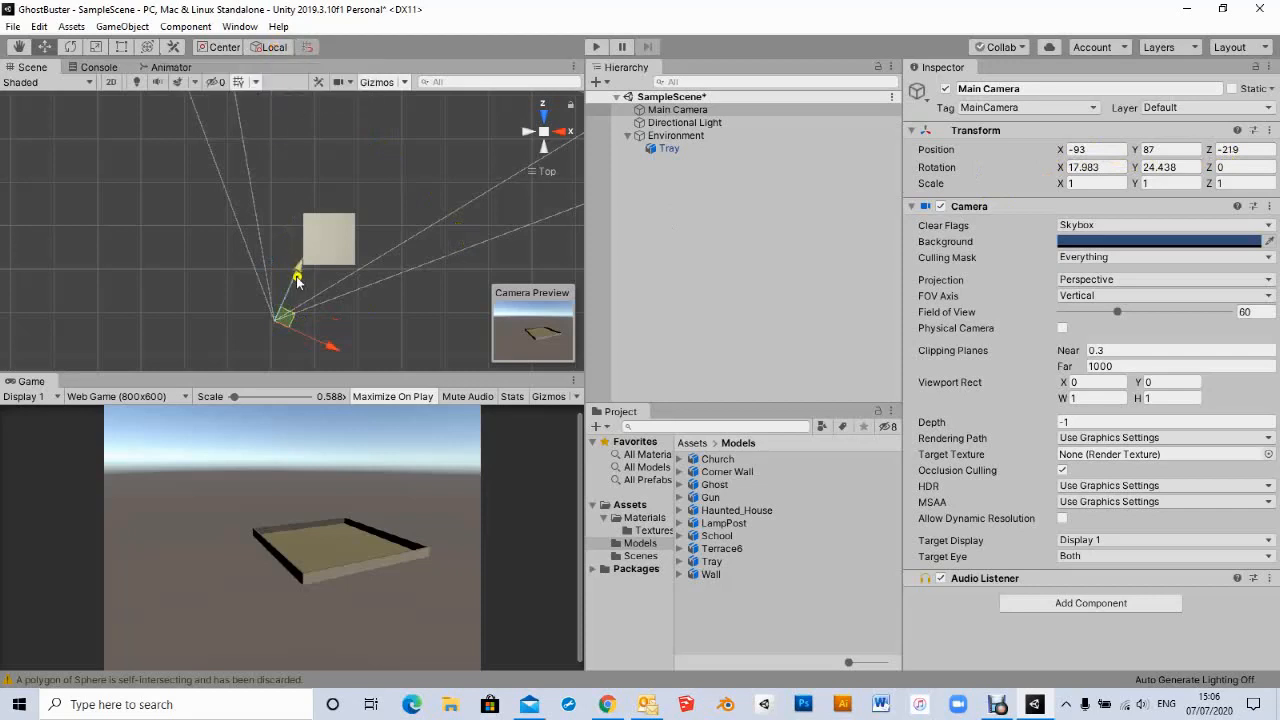
pyautogui.moveTo(298, 268); pyautogui.dragTo(353, 304)
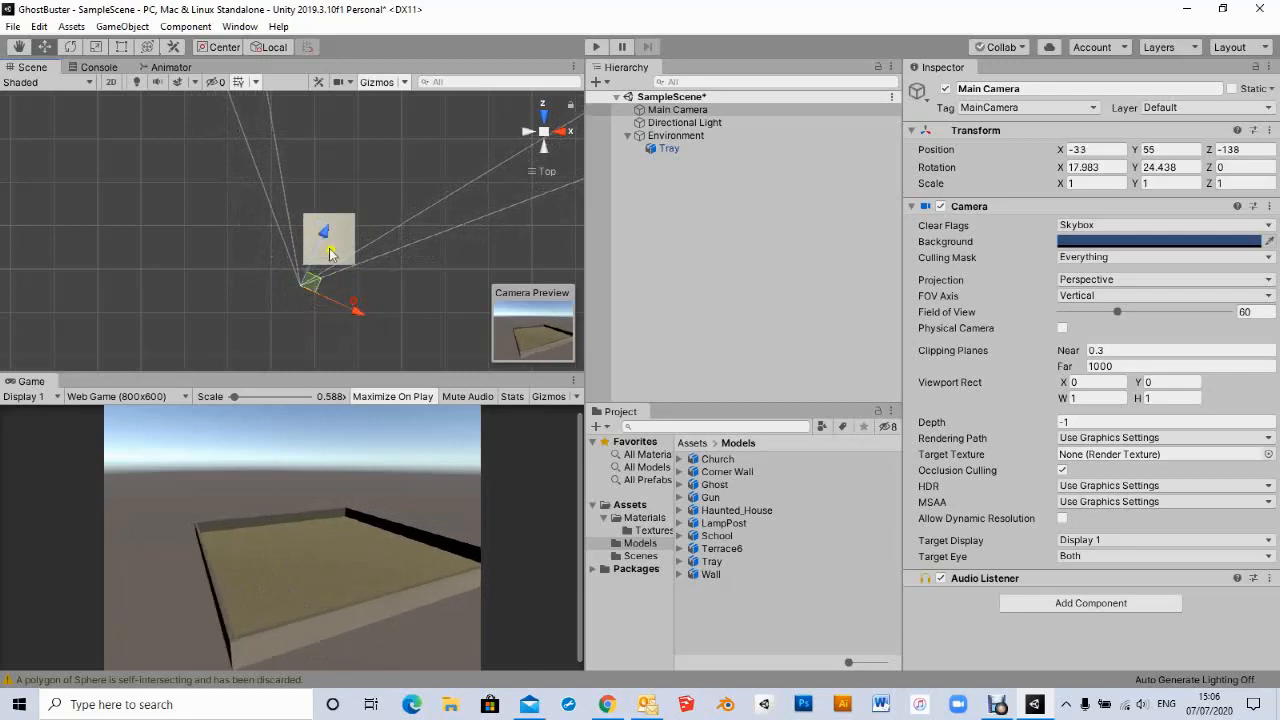
pyautogui.moveTo(327, 239); pyautogui.dragTo(329, 235)
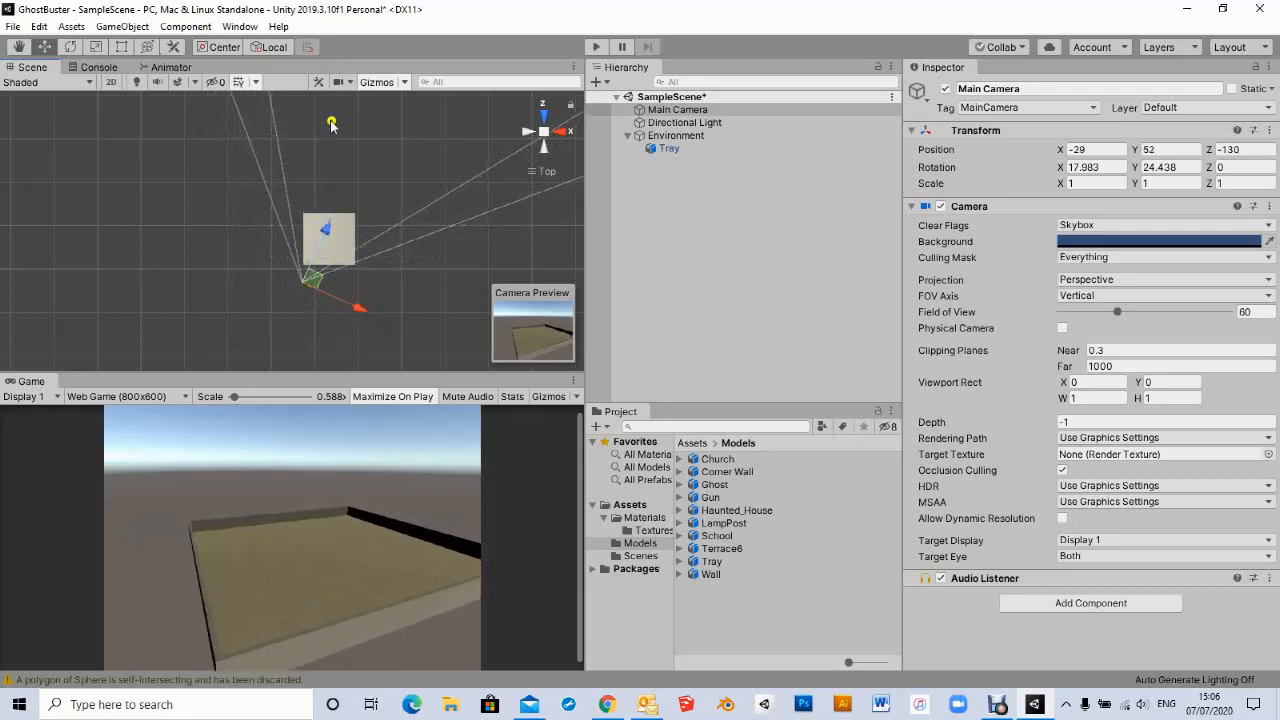
pyautogui.click(266, 47)
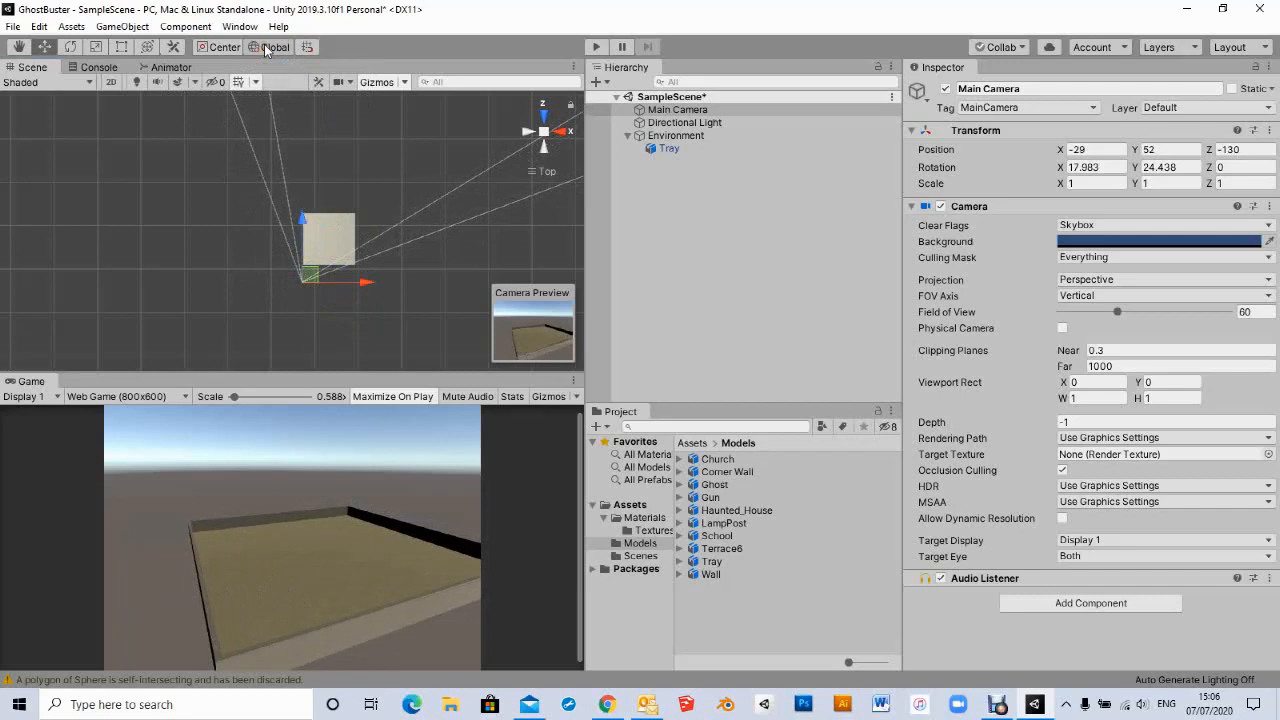